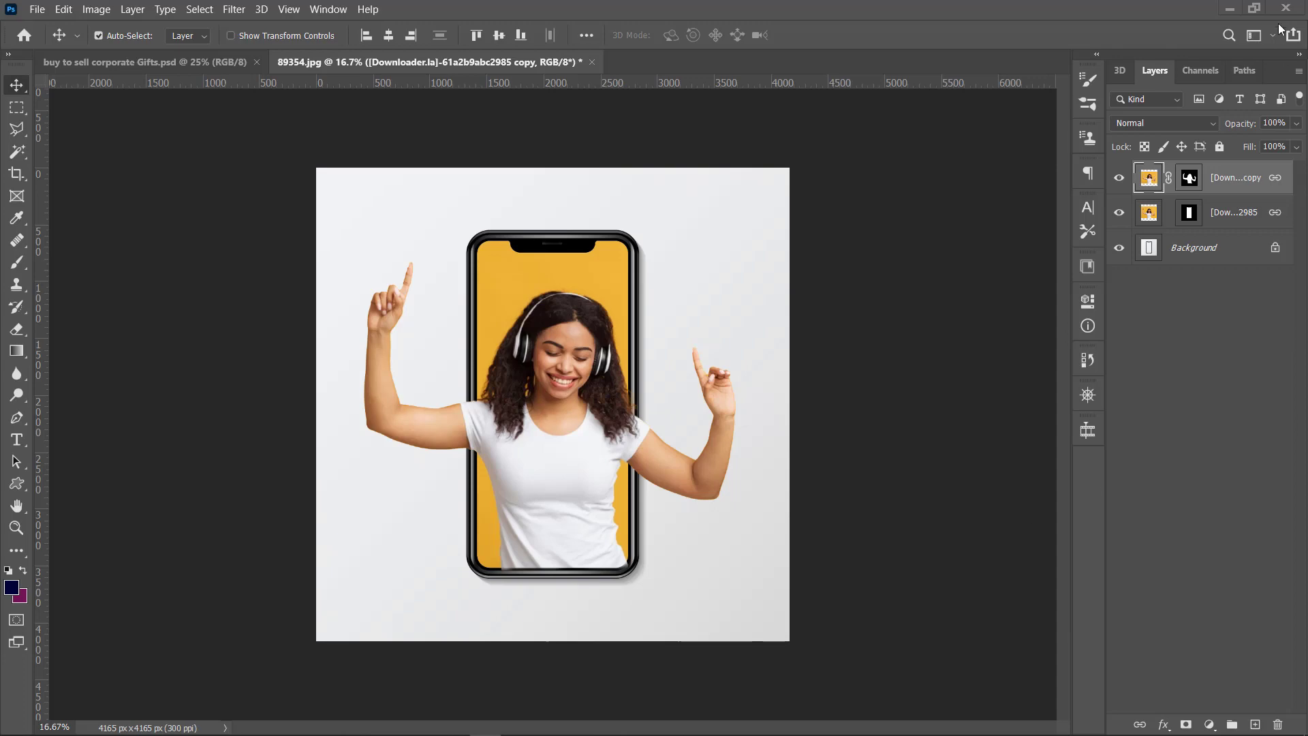
# Switch to the desktop, view the finished phone composite 89354.png in Photos, and close it again
pyautogui.click(1230, 9)
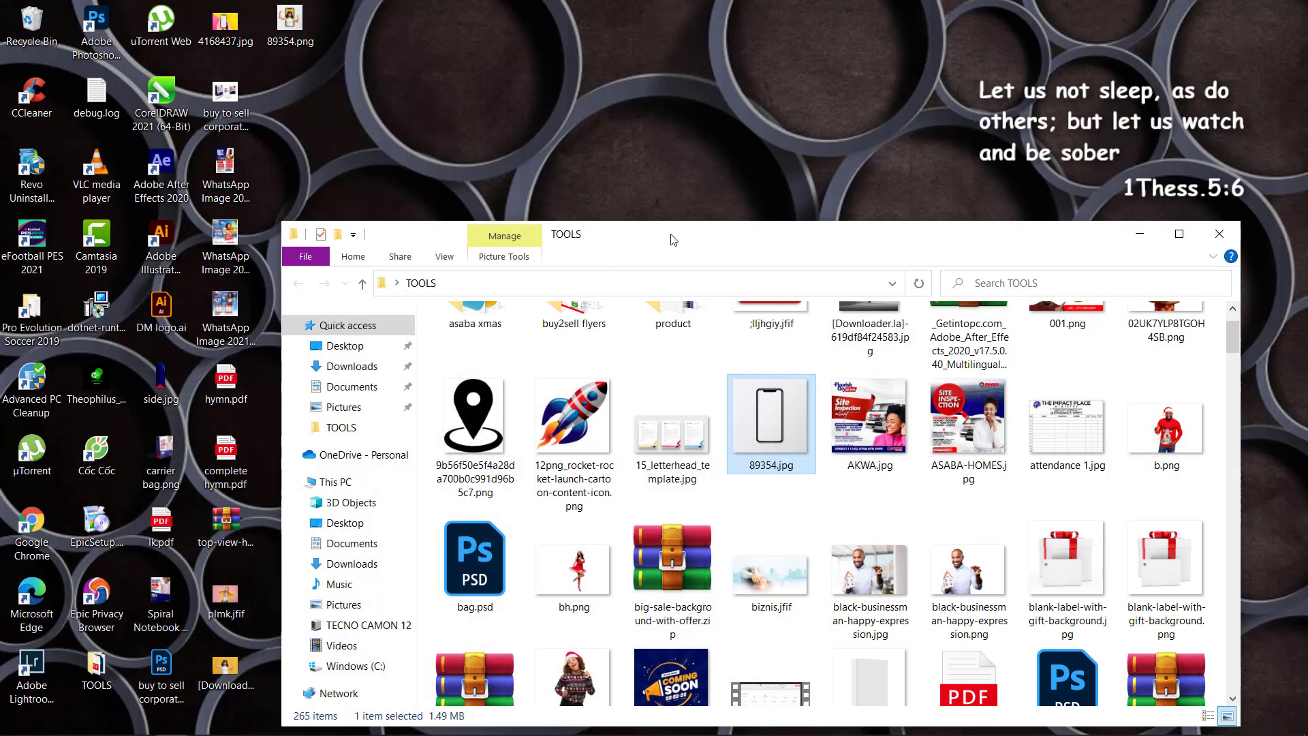
pyautogui.click(1139, 234)
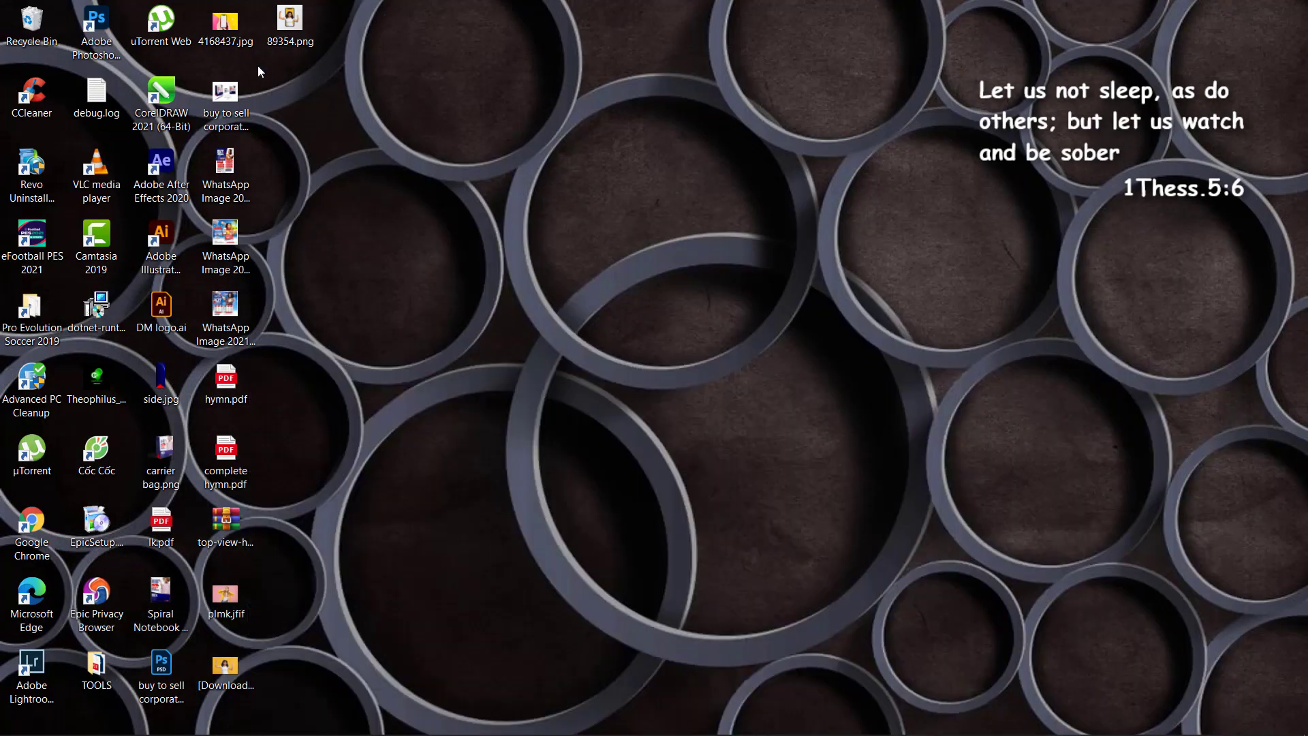
pyautogui.click(285, 23)
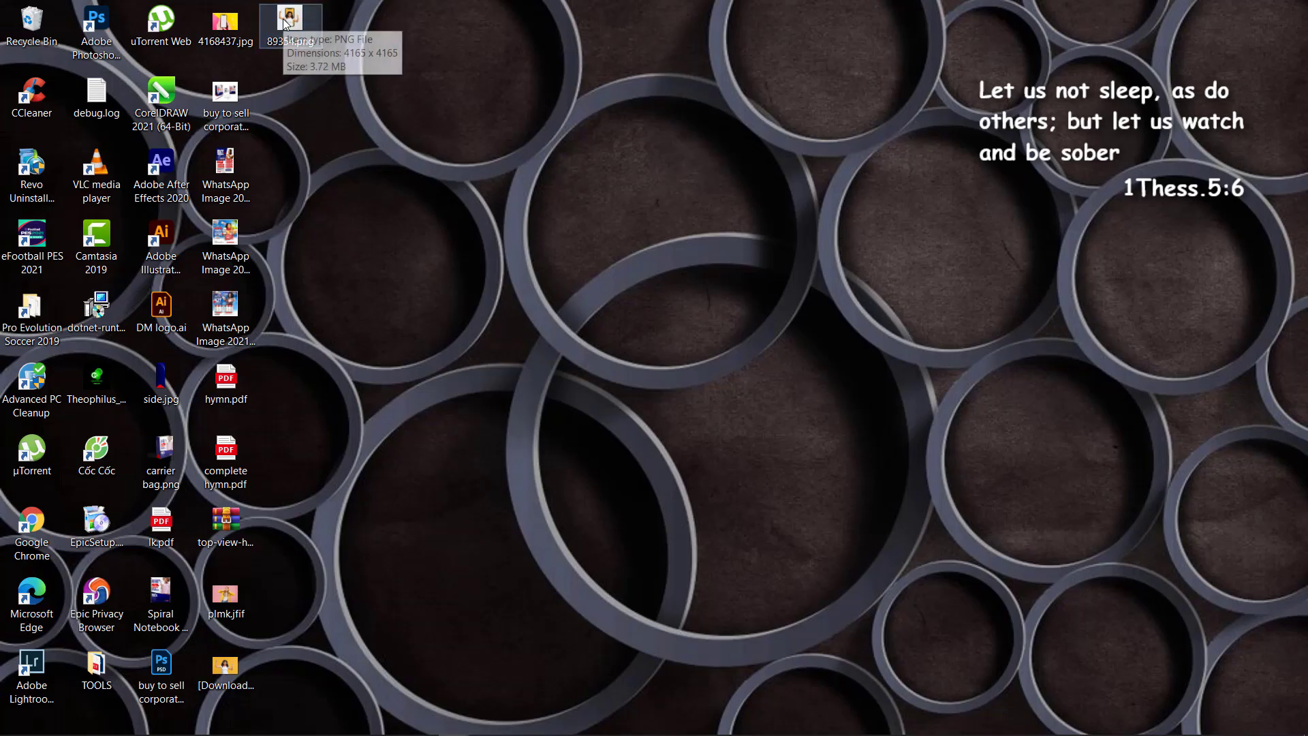
pyautogui.doubleClick(285, 23)
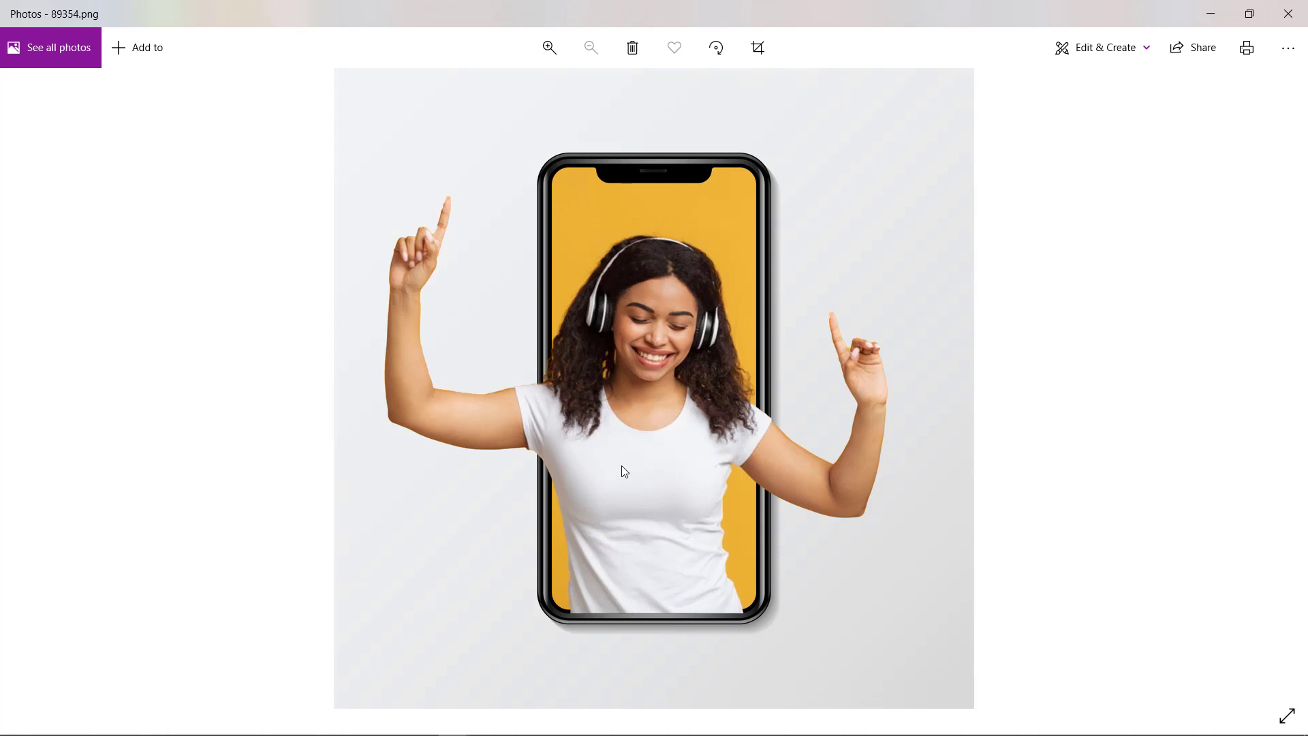
pyautogui.click(1289, 15)
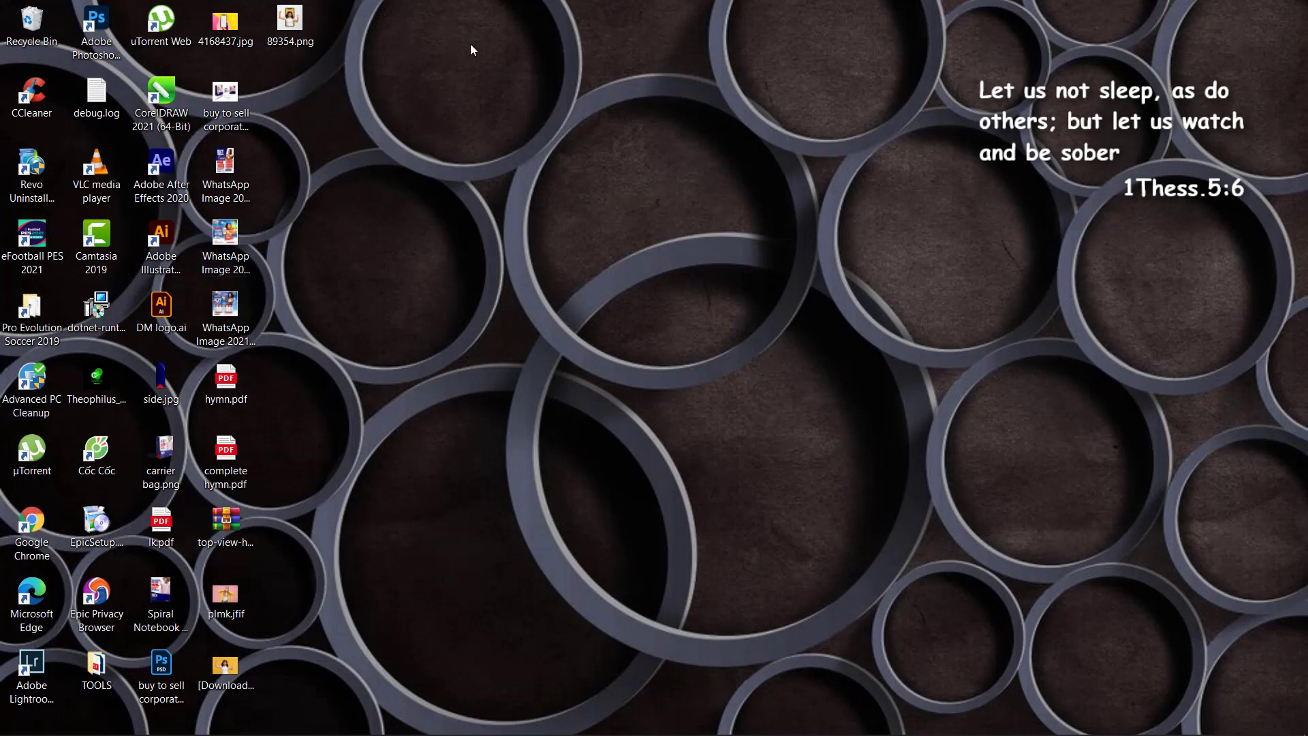
# Return to Photoshop and close 89354.jpg without saving, along with buy to sell corporate Gifts.psd
pyautogui.moveTo(382, 735)
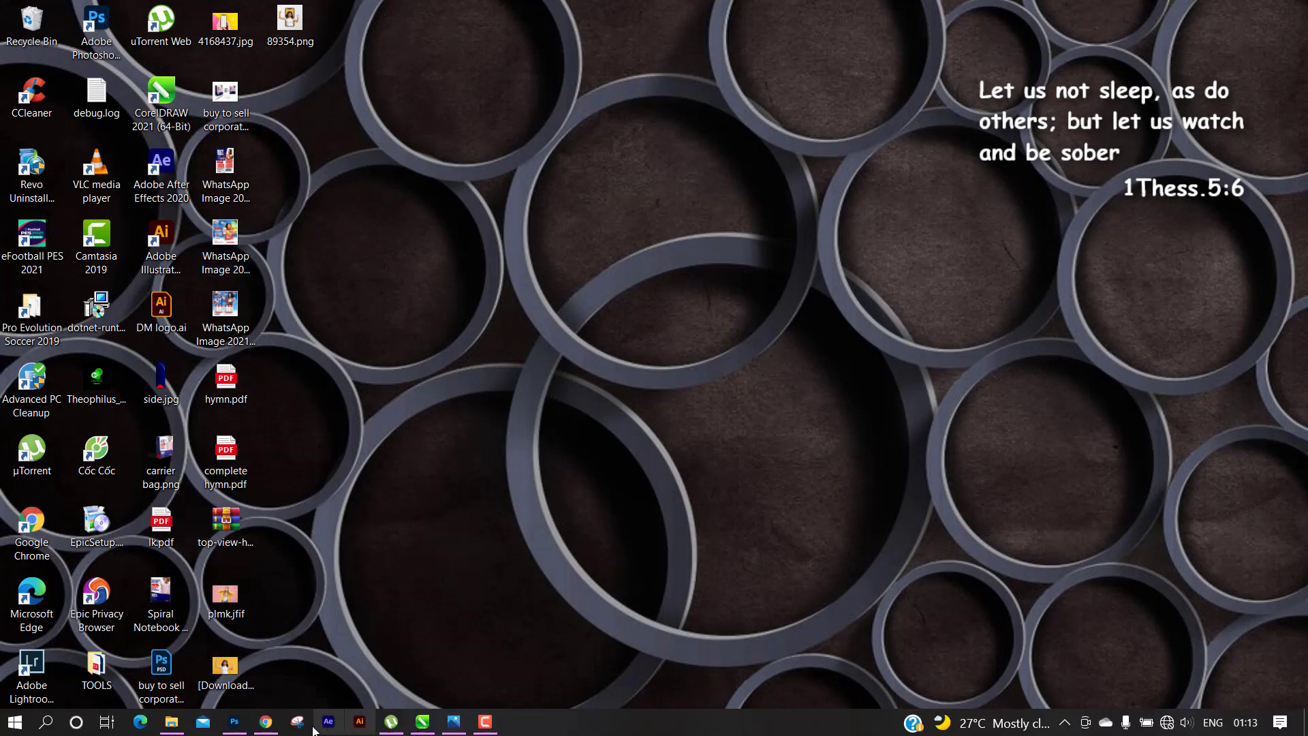
pyautogui.click(236, 724)
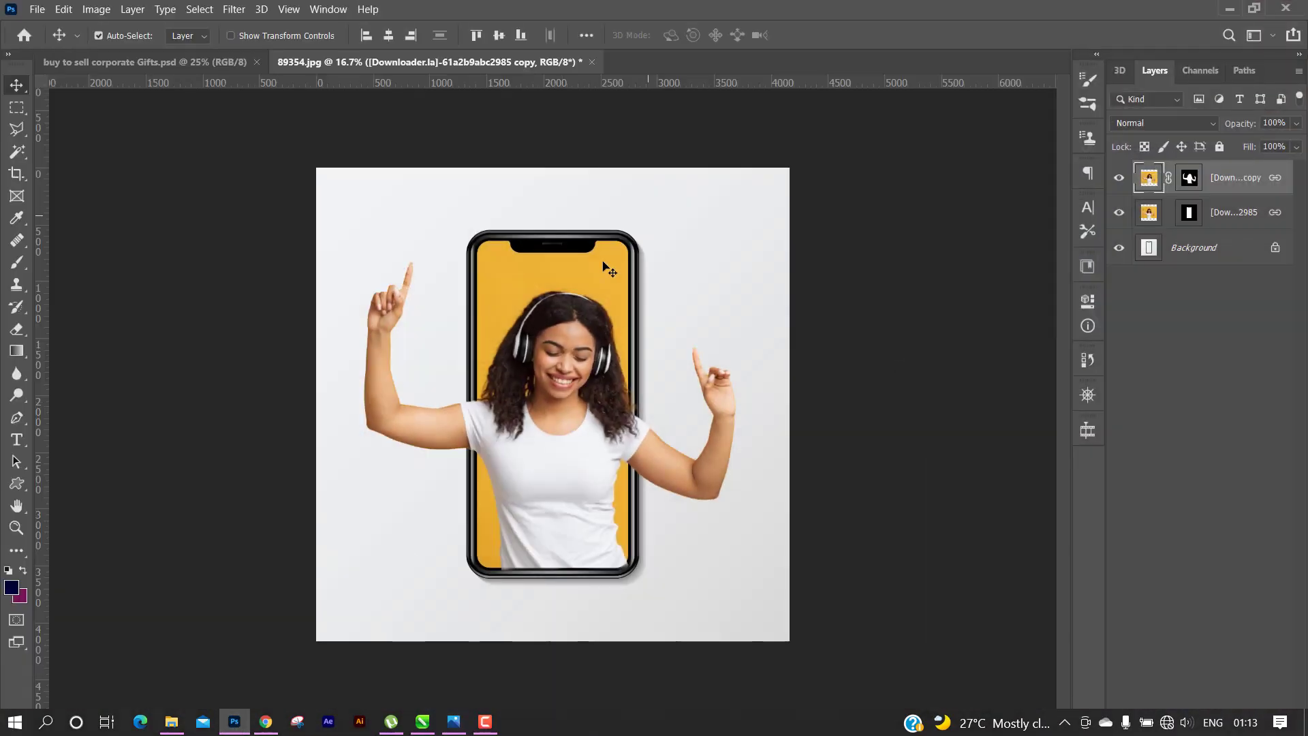
pyautogui.click(589, 62)
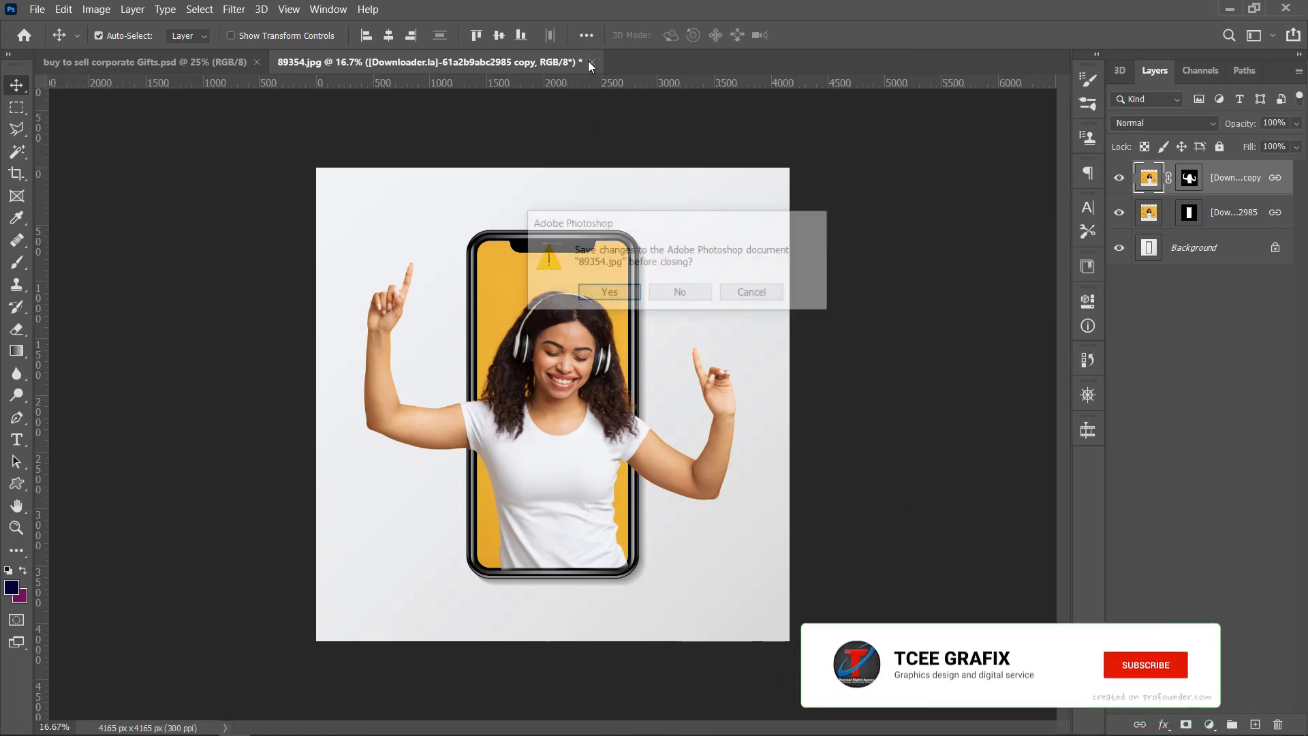
pyautogui.click(660, 289)
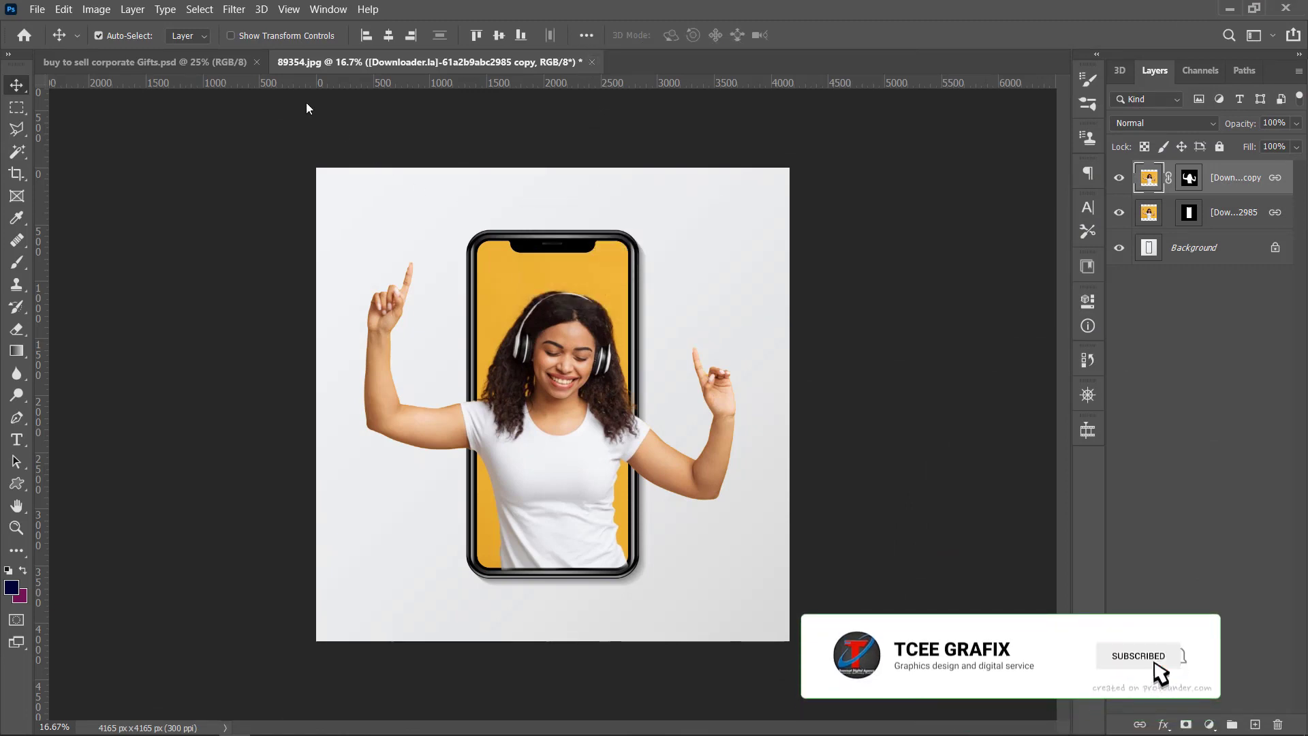
pyautogui.click(258, 62)
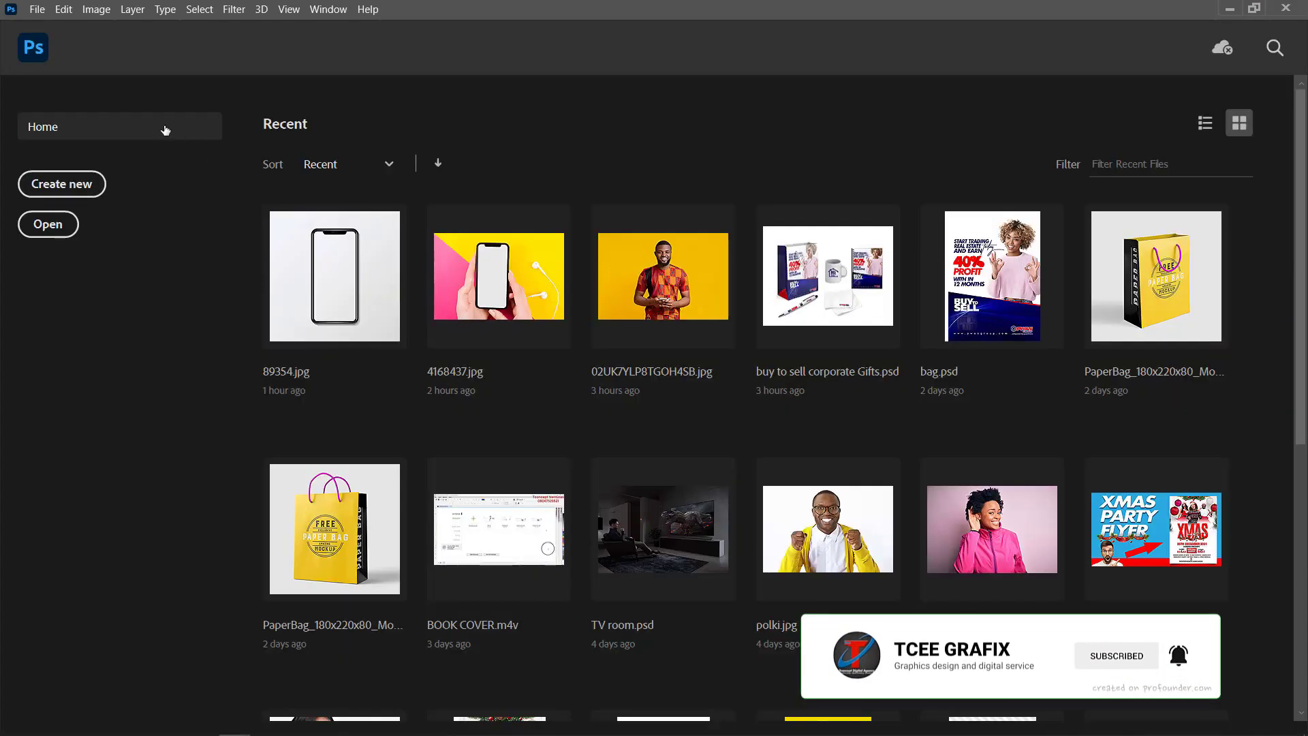
# Create a blank 1080 x 1080 pixel RGB document at 300 pixels/inch
pyautogui.click(70, 182)
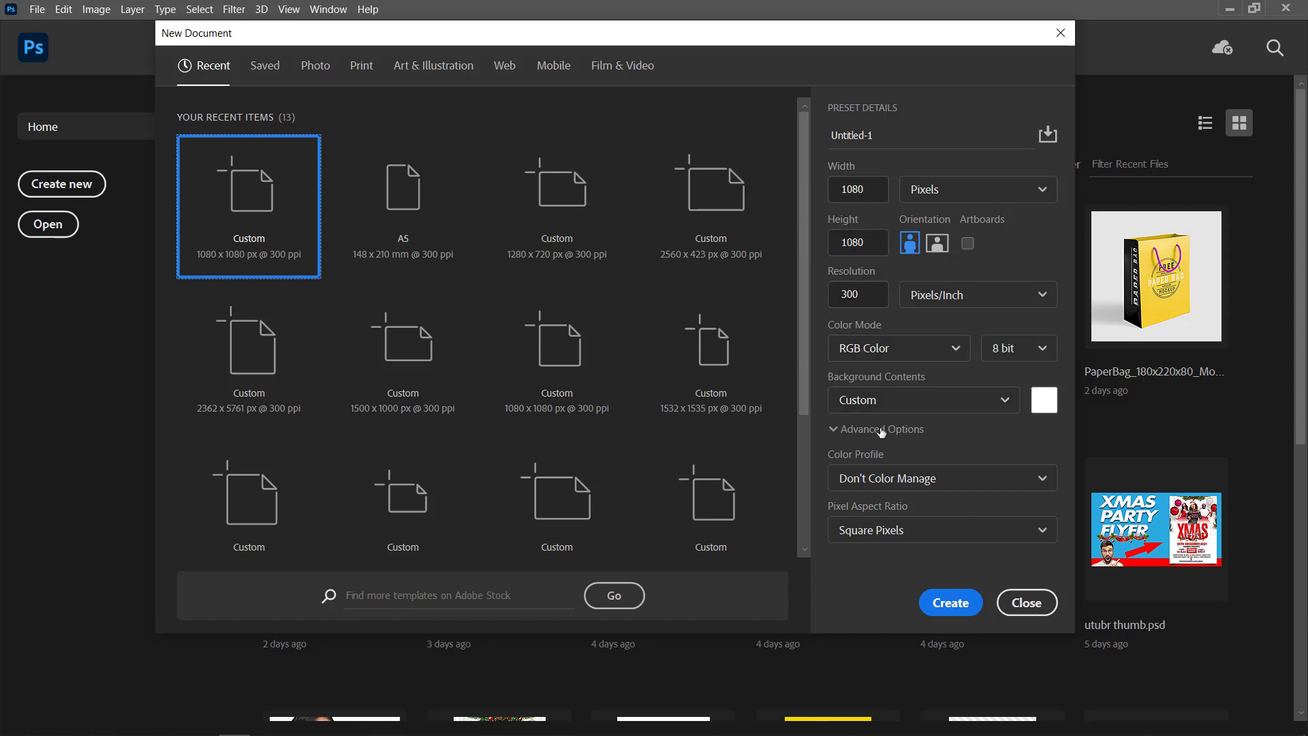
pyautogui.click(949, 601)
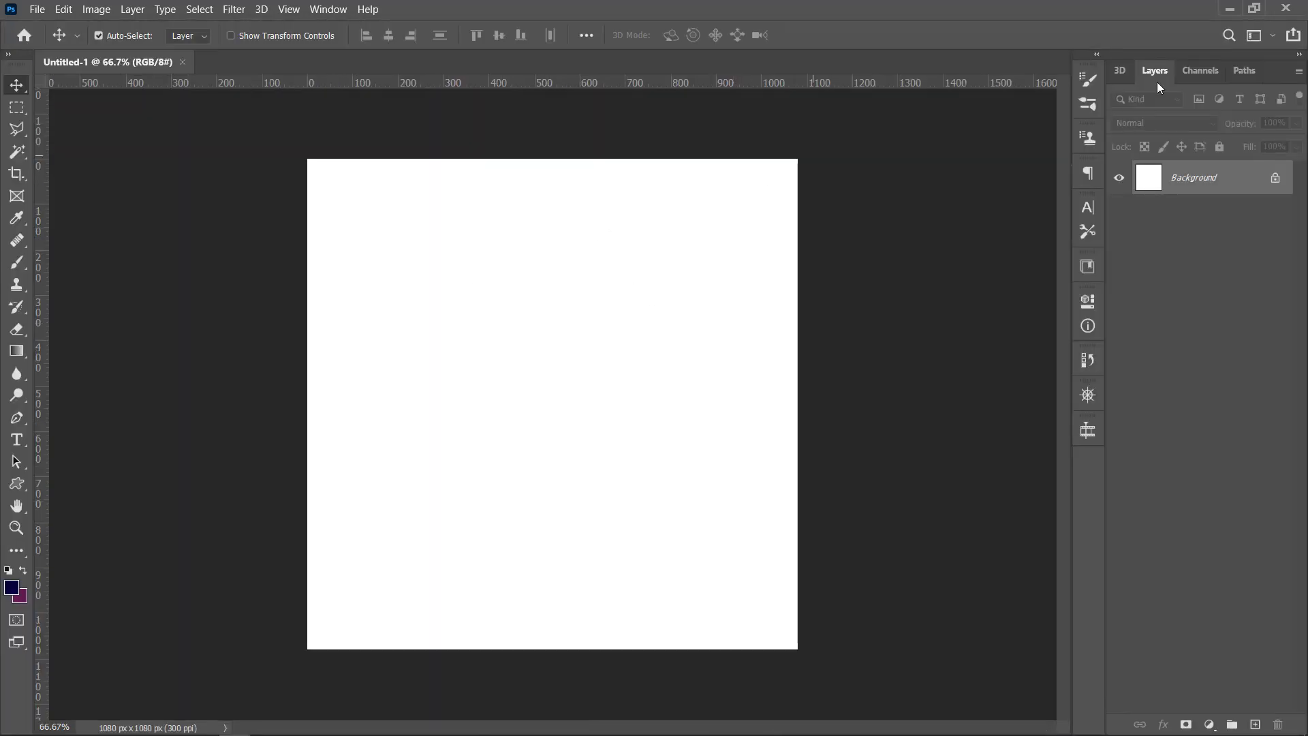
# Open the phone mockup 89354.jpg from the desktop's TOOLS folder as its own Photoshop document
pyautogui.click(1230, 9)
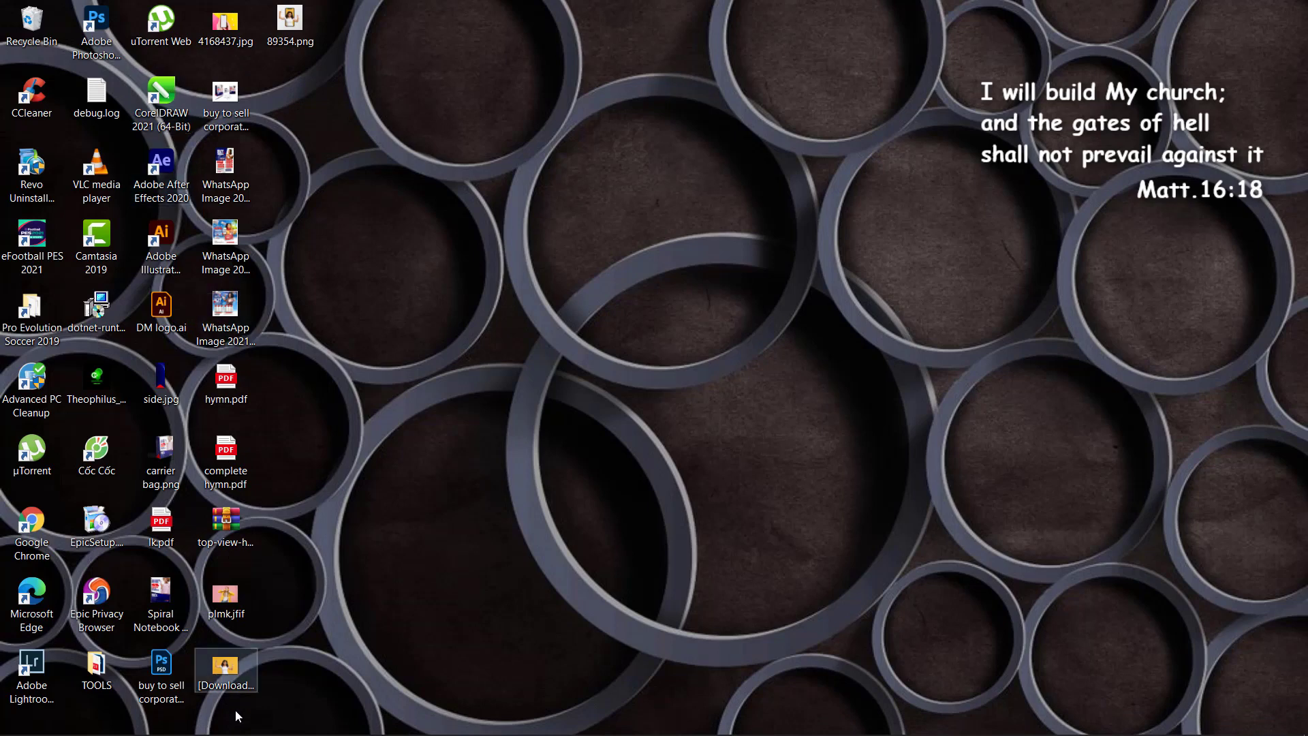
pyautogui.doubleClick(96, 668)
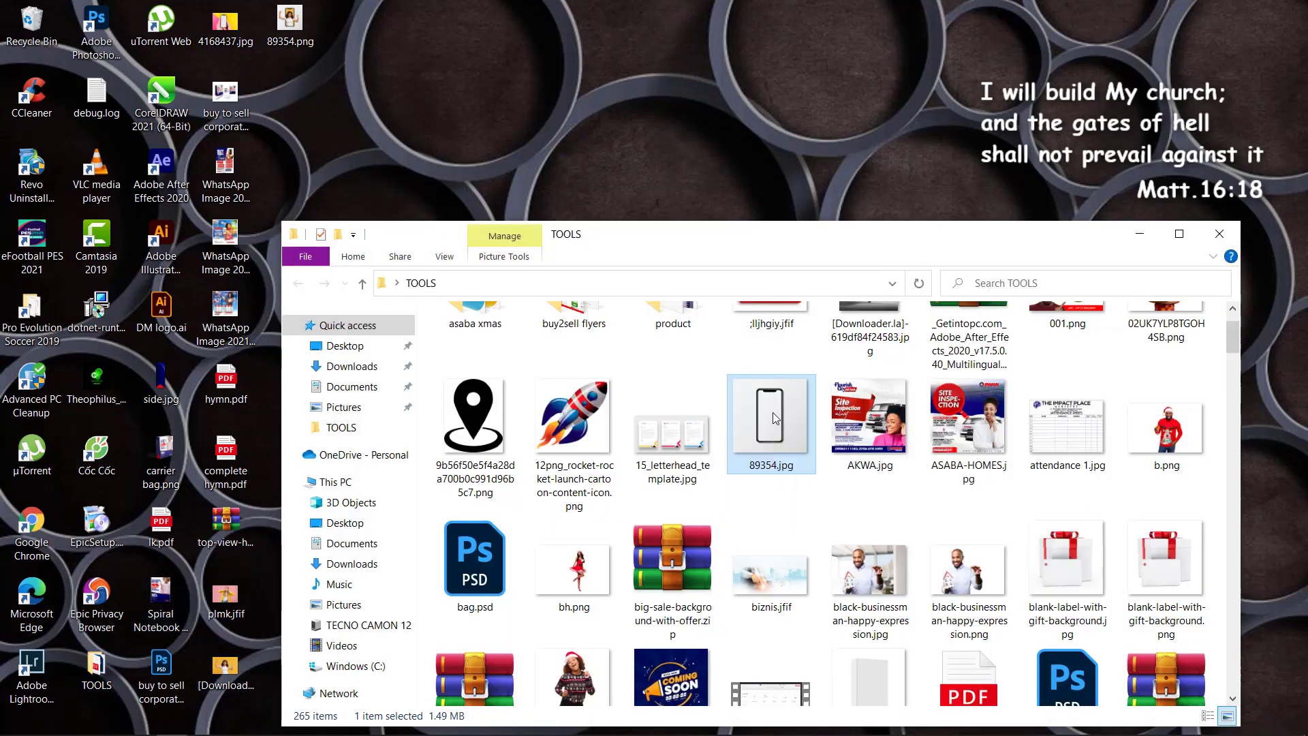
pyautogui.moveTo(773, 411); pyautogui.dragTo(443, 65)
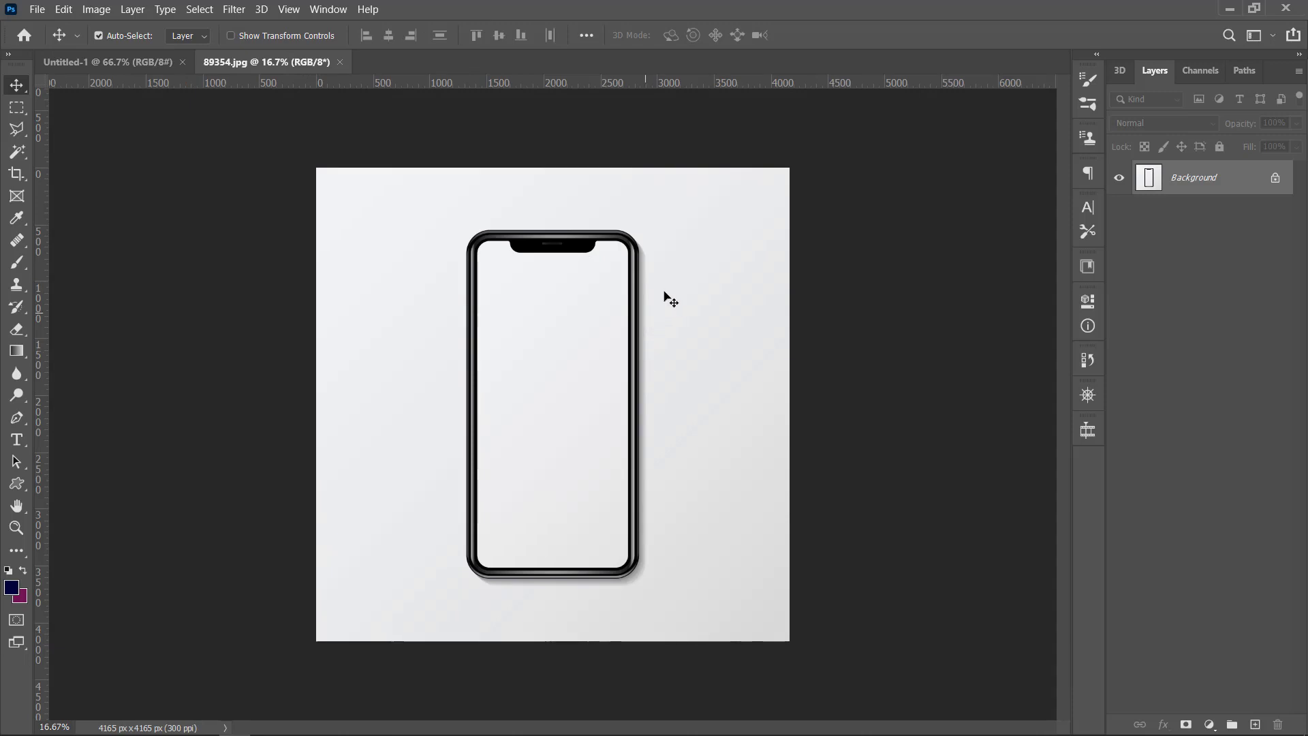
# Place the downloaded photo of the woman with headphones from the desktop into the phone document
pyautogui.click(1235, 9)
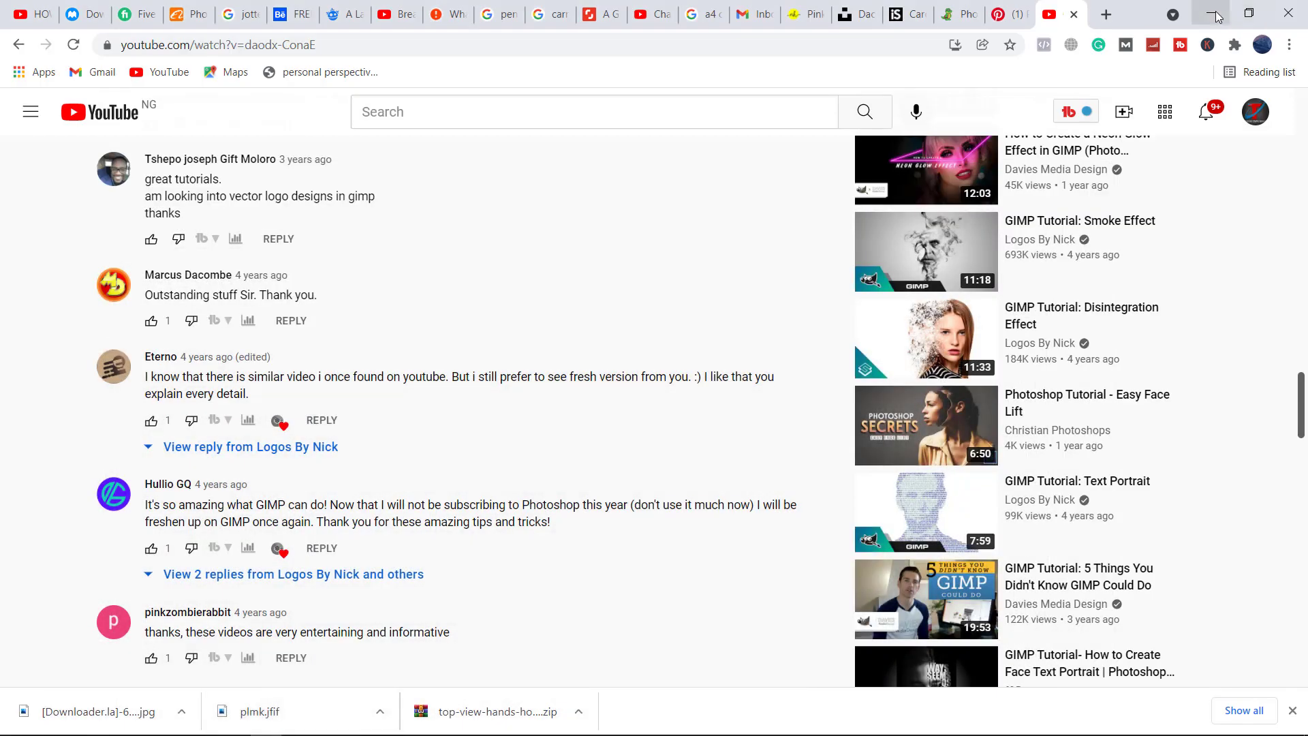
pyautogui.click(1217, 17)
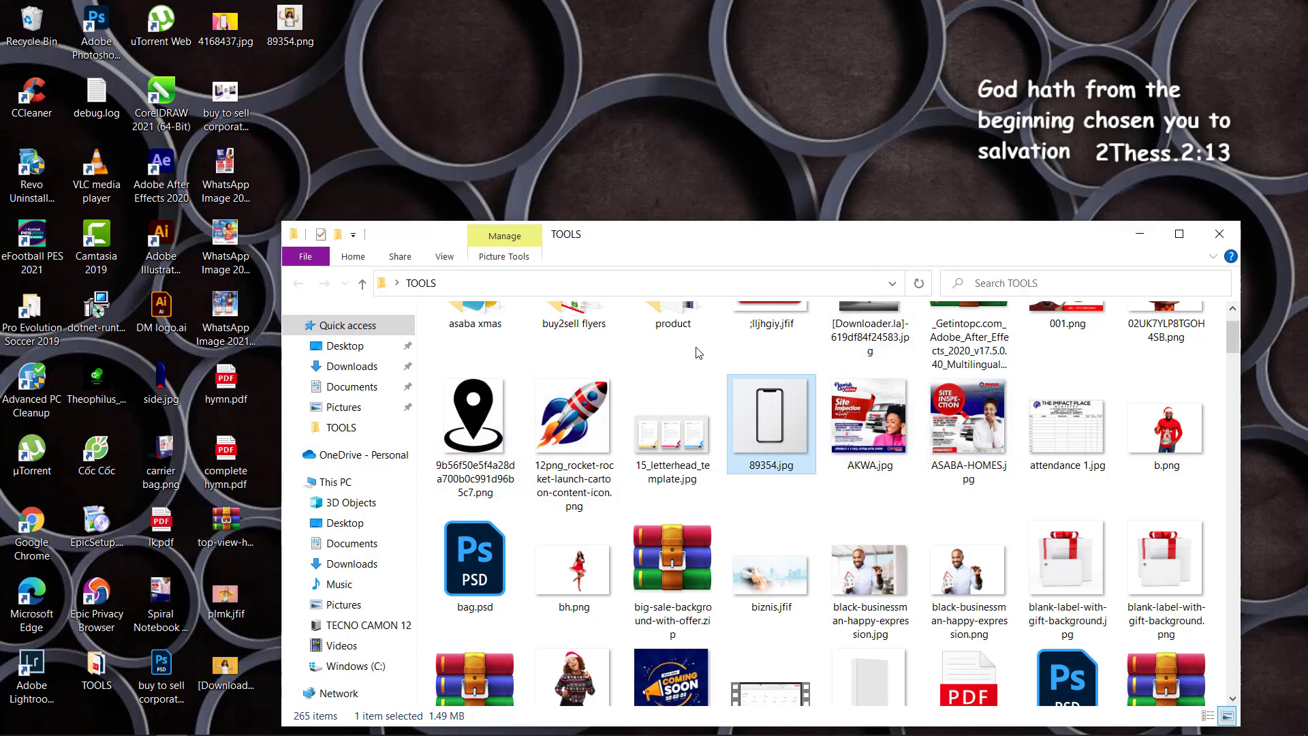
pyautogui.click(230, 674)
pyautogui.moveTo(380, 666); pyautogui.dragTo(634, 316)
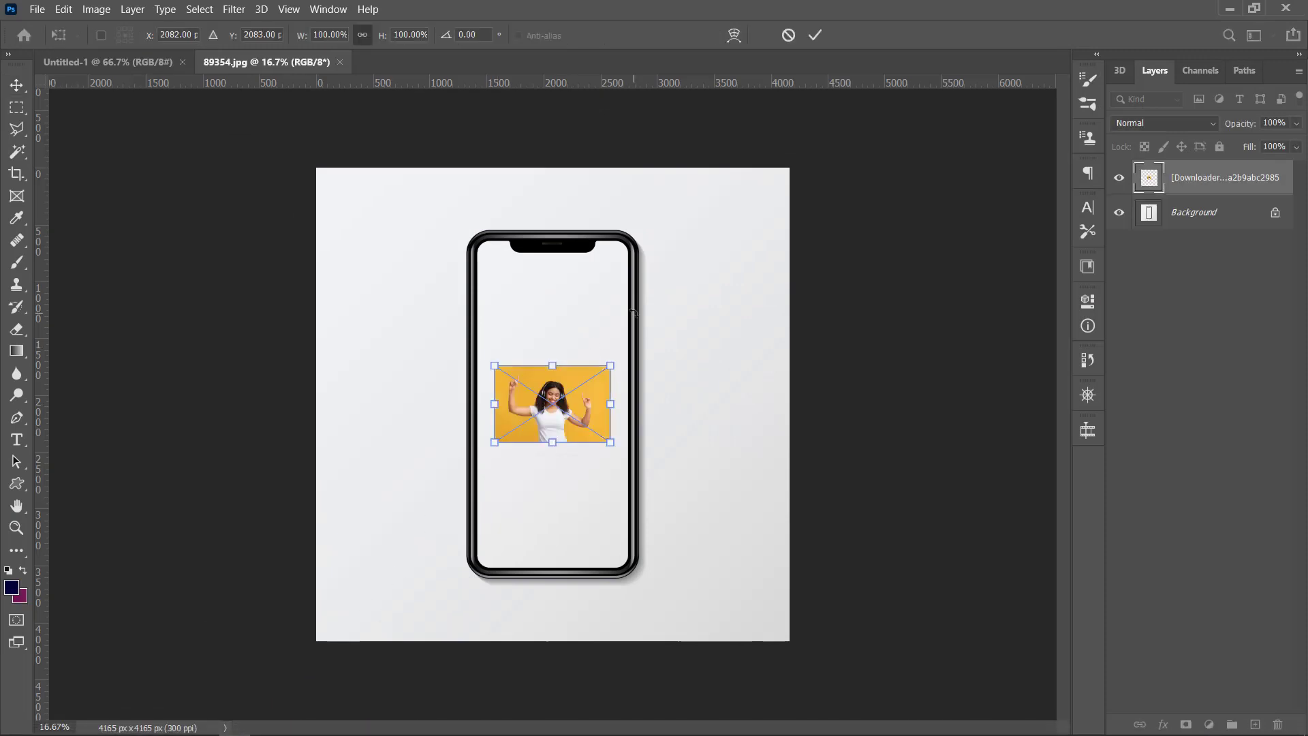
# Scale the placed photo to about 432% and centre it over the phone
pyautogui.moveTo(610, 366); pyautogui.dragTo(768, 261)
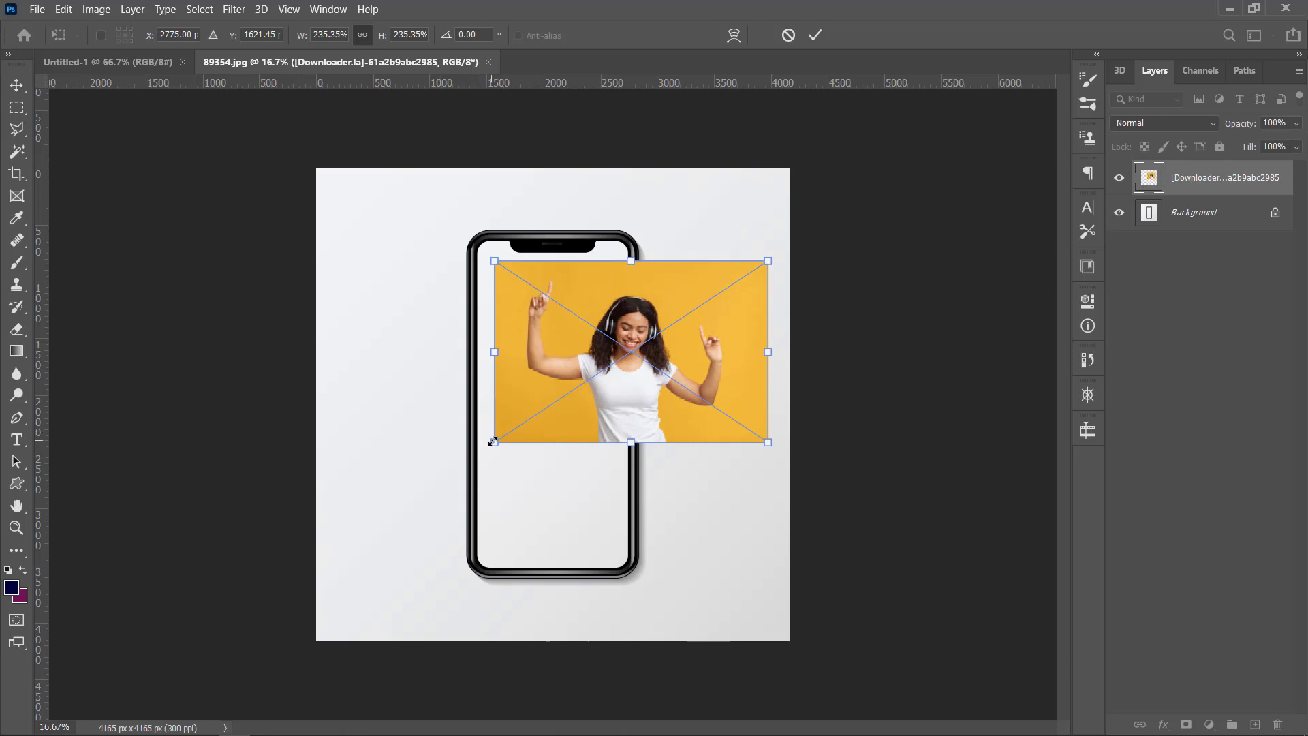
pyautogui.moveTo(487, 451); pyautogui.dragTo(417, 540)
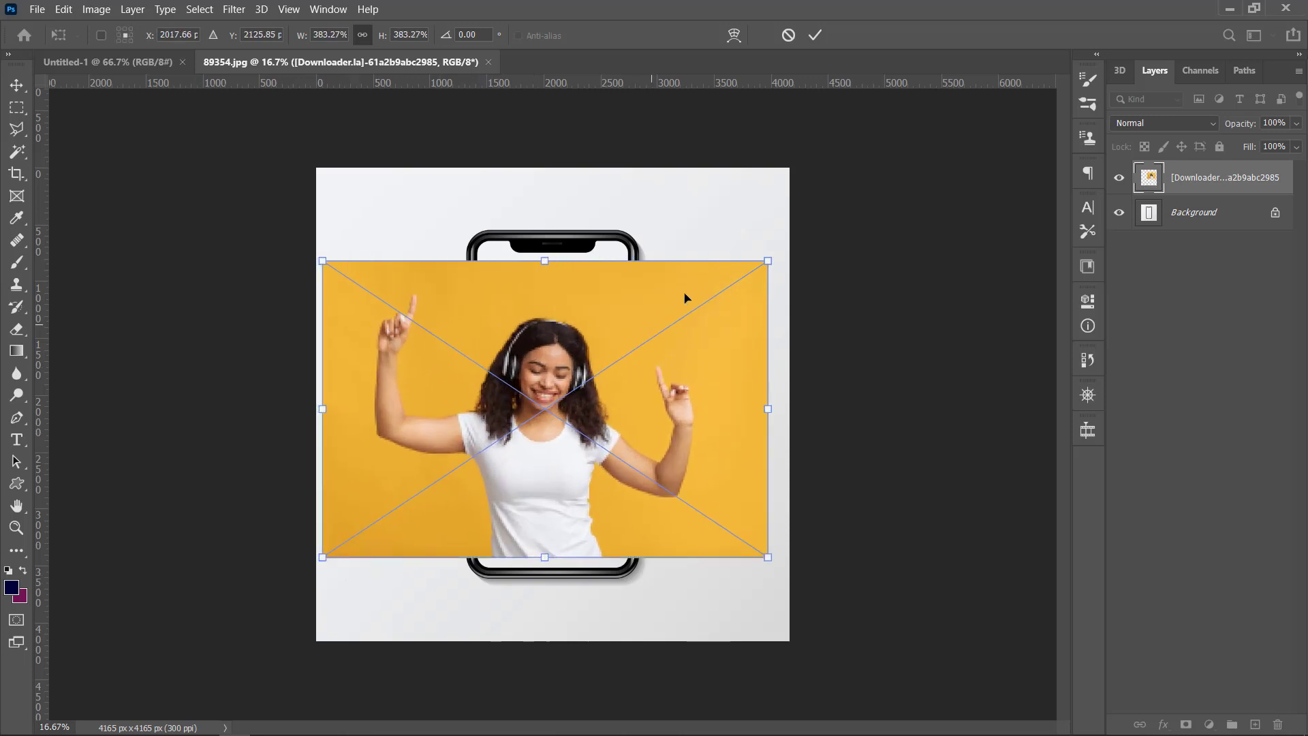
pyautogui.moveTo(768, 261); pyautogui.dragTo(825, 224)
pyautogui.moveTo(632, 386)
pyautogui.mouseDown()
pyautogui.moveTo(594, 397)
pyautogui.moveTo(625, 392)
pyautogui.moveTo(618, 402)
pyautogui.mouseUp()
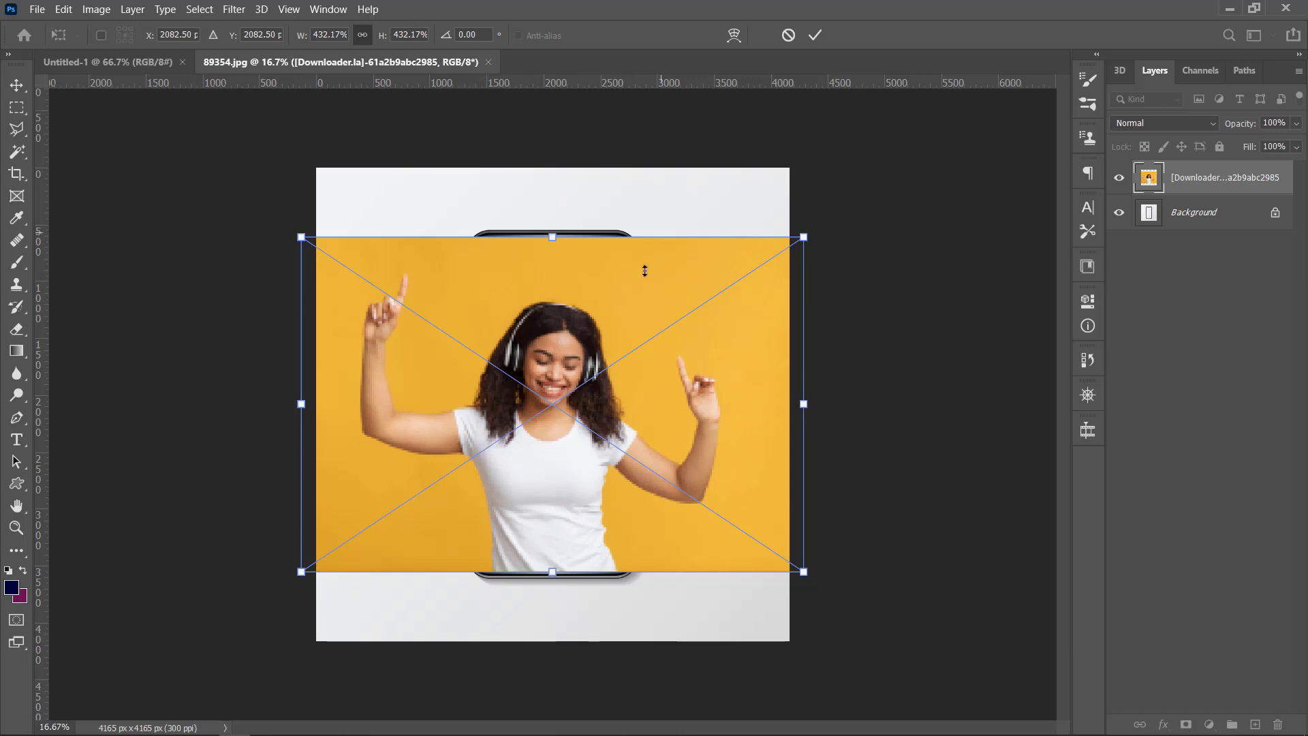
pyautogui.click(816, 34)
# Rasterize the placed photo layer and duplicate it
pyautogui.rightClick(1217, 180)
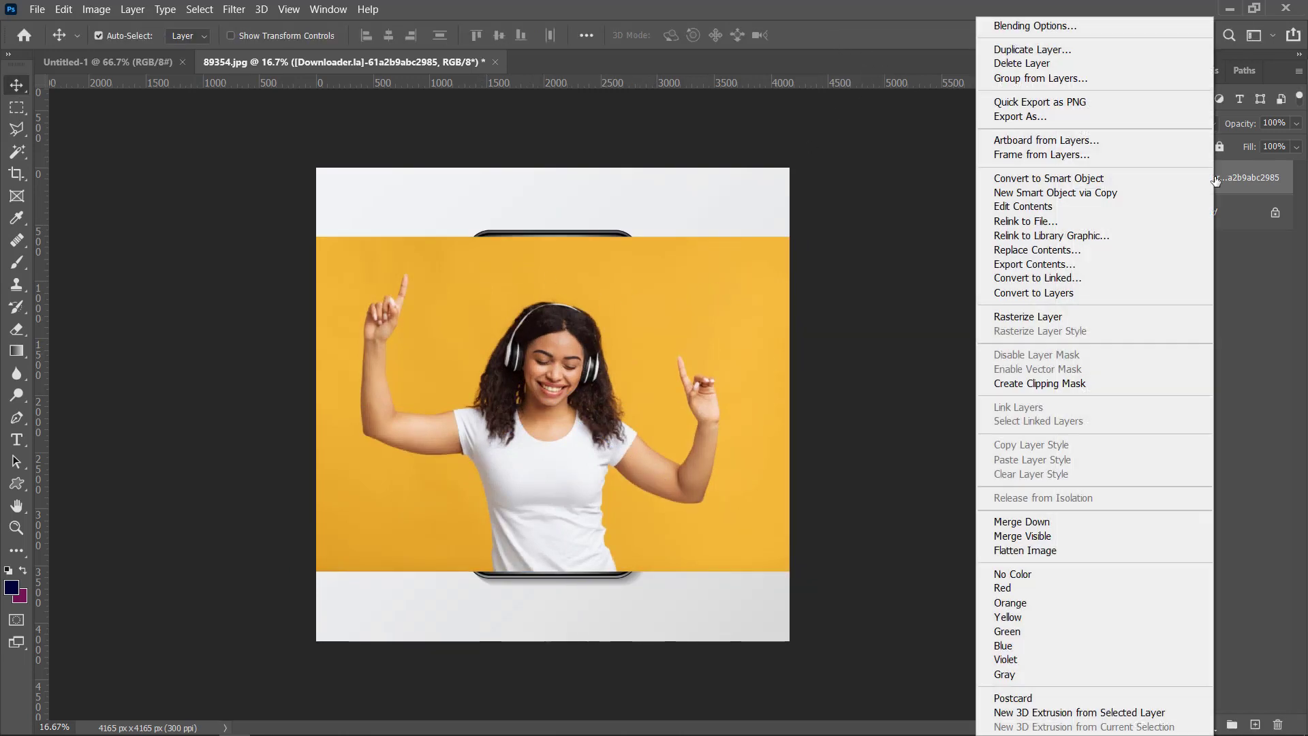
pyautogui.click(1010, 321)
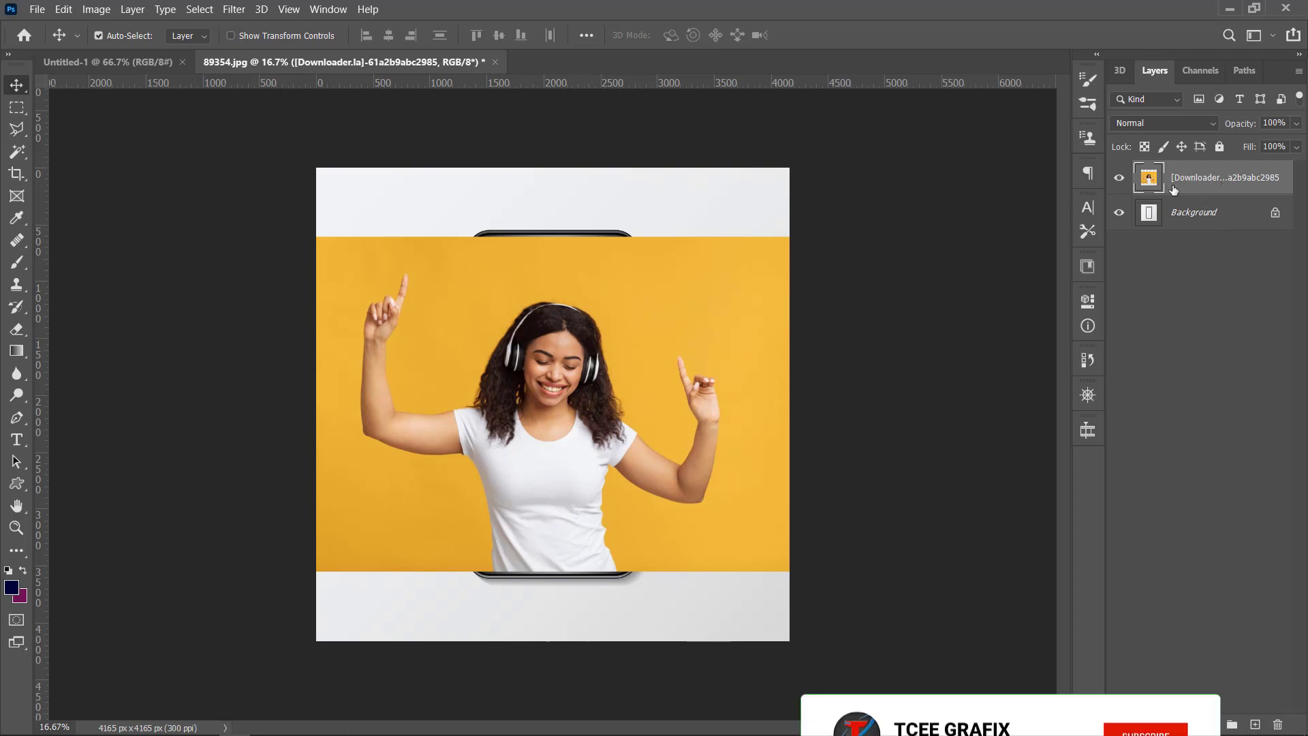
pyautogui.click(1166, 281)
pyautogui.click(1222, 179)
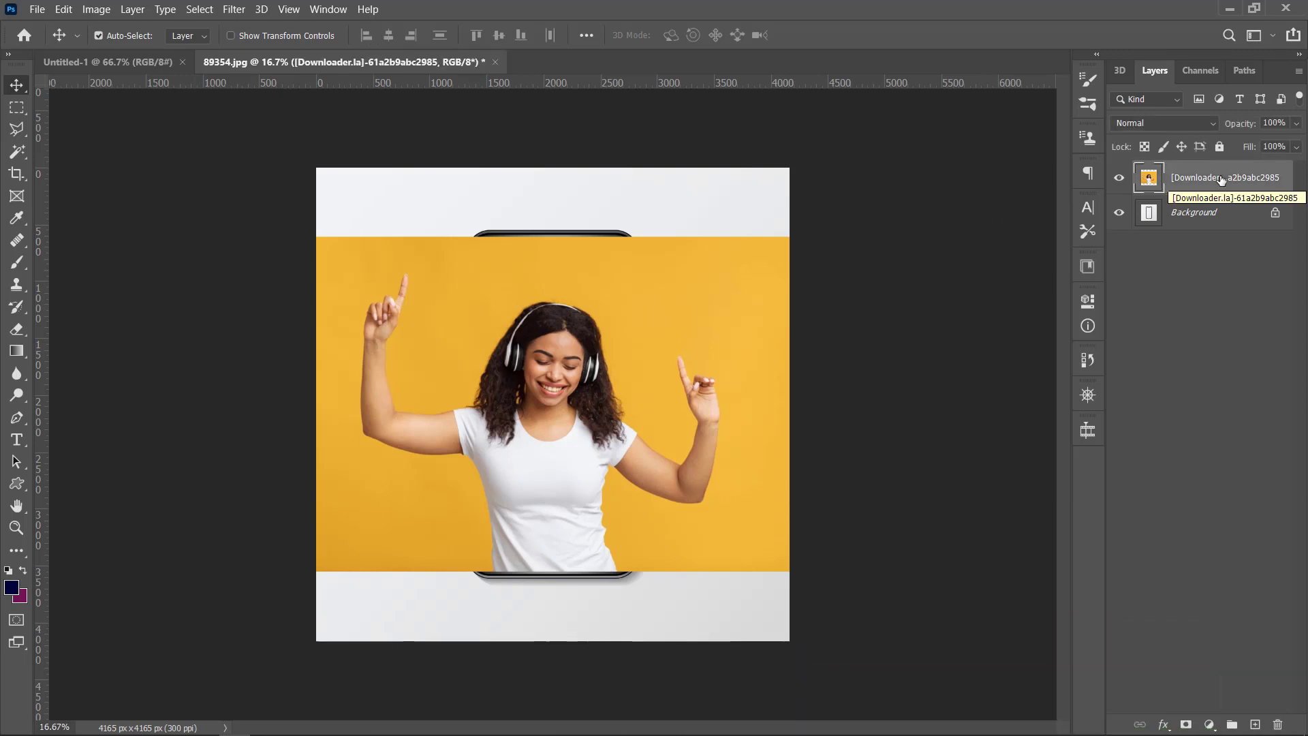
pyautogui.press('ctrl')
pyautogui.hotkey('ctrl', 'j')
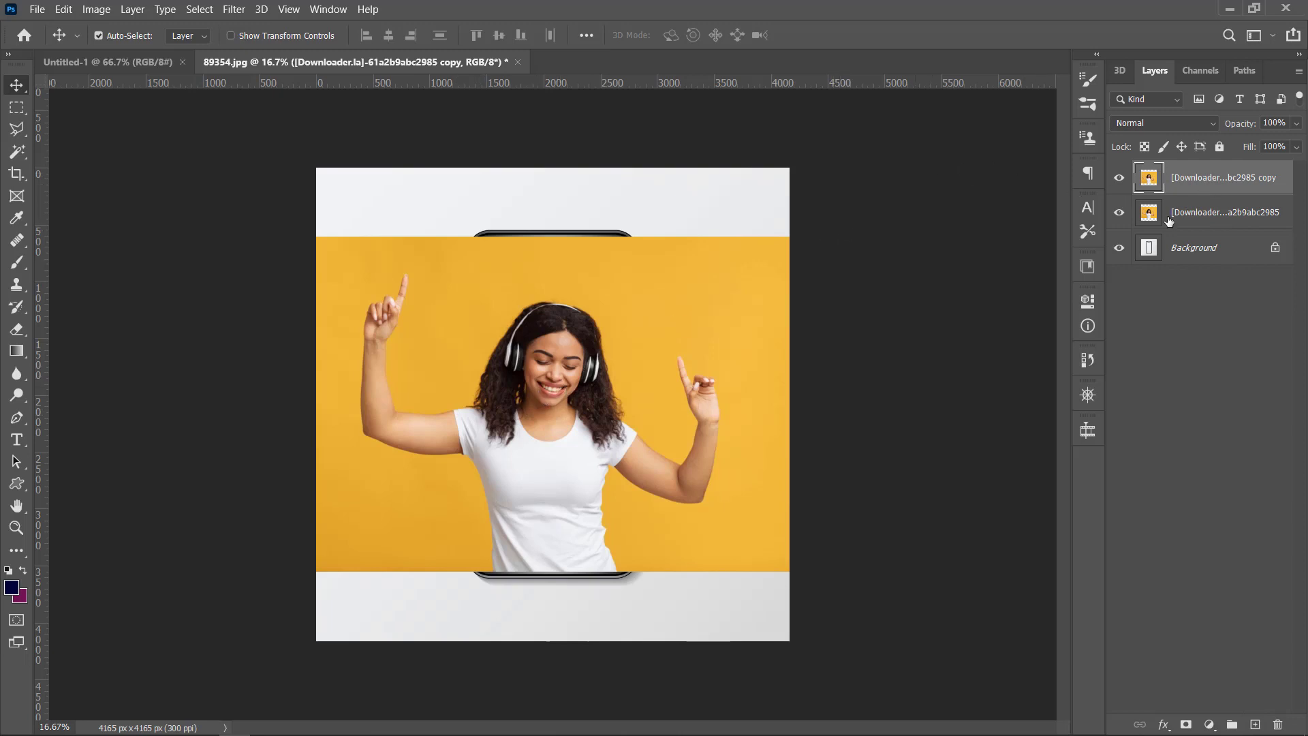
# Hide both photo layers and select the phone's screen area on the Background layer with the Magic Wand at tolerance 32
pyautogui.click(1119, 180)
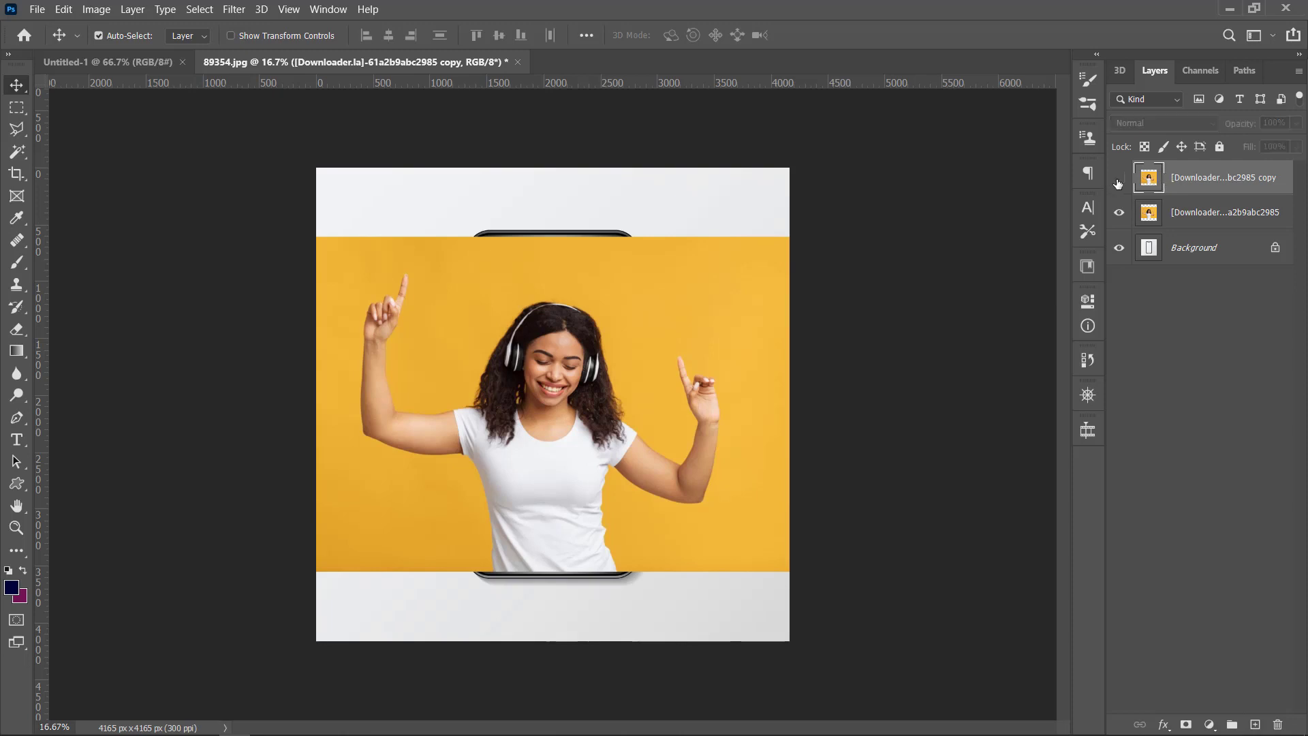
pyautogui.click(1119, 213)
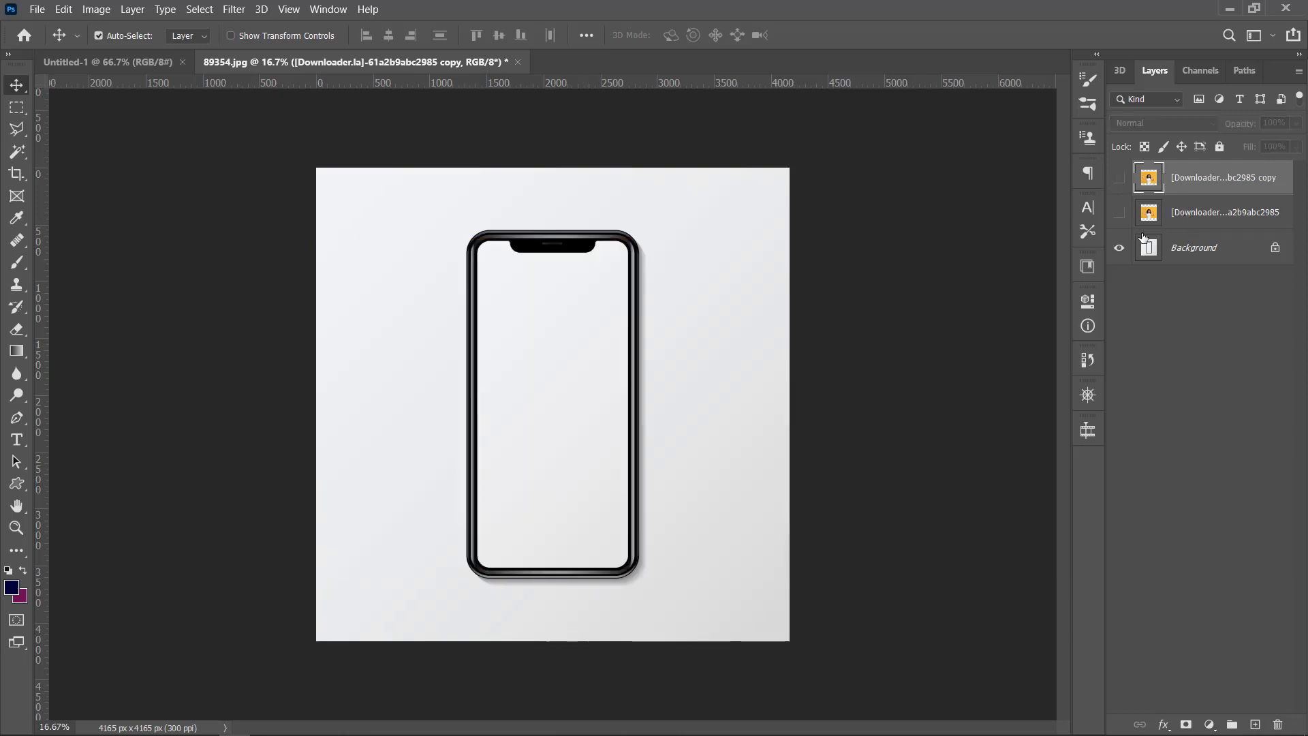
pyautogui.click(1189, 250)
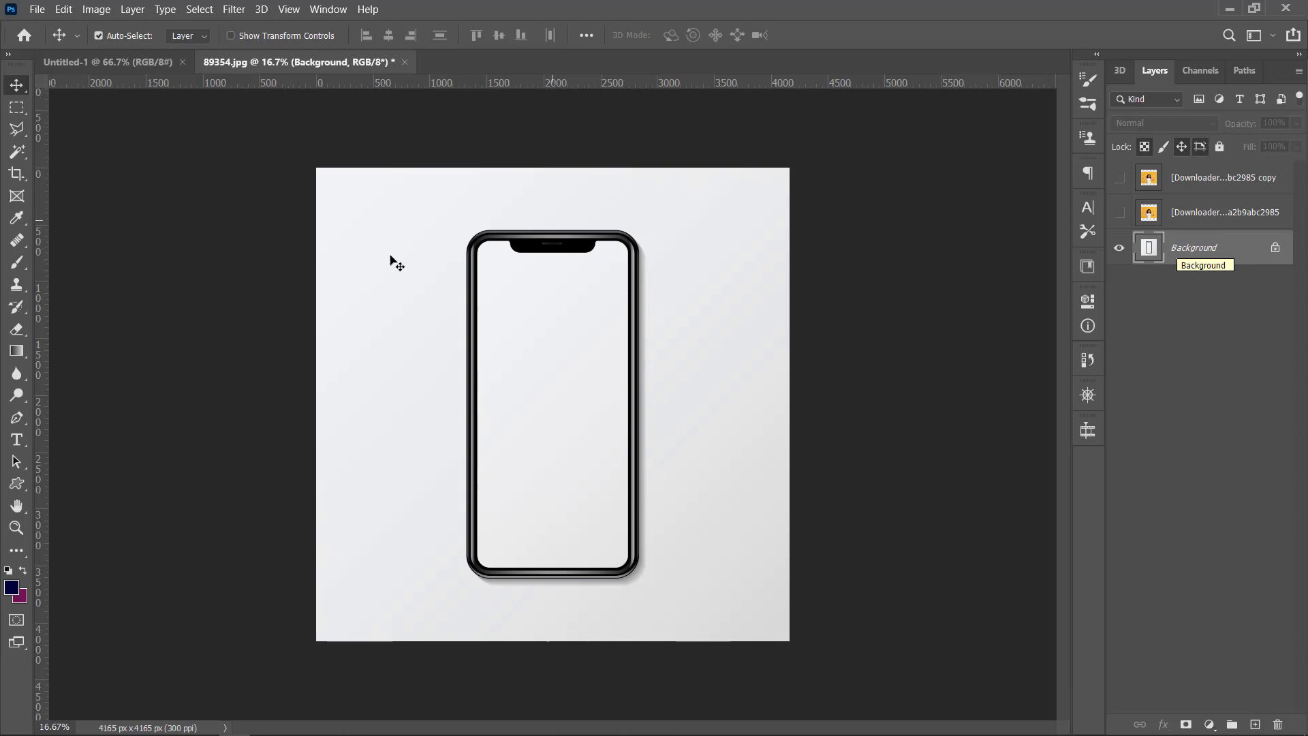
pyautogui.click(23, 158)
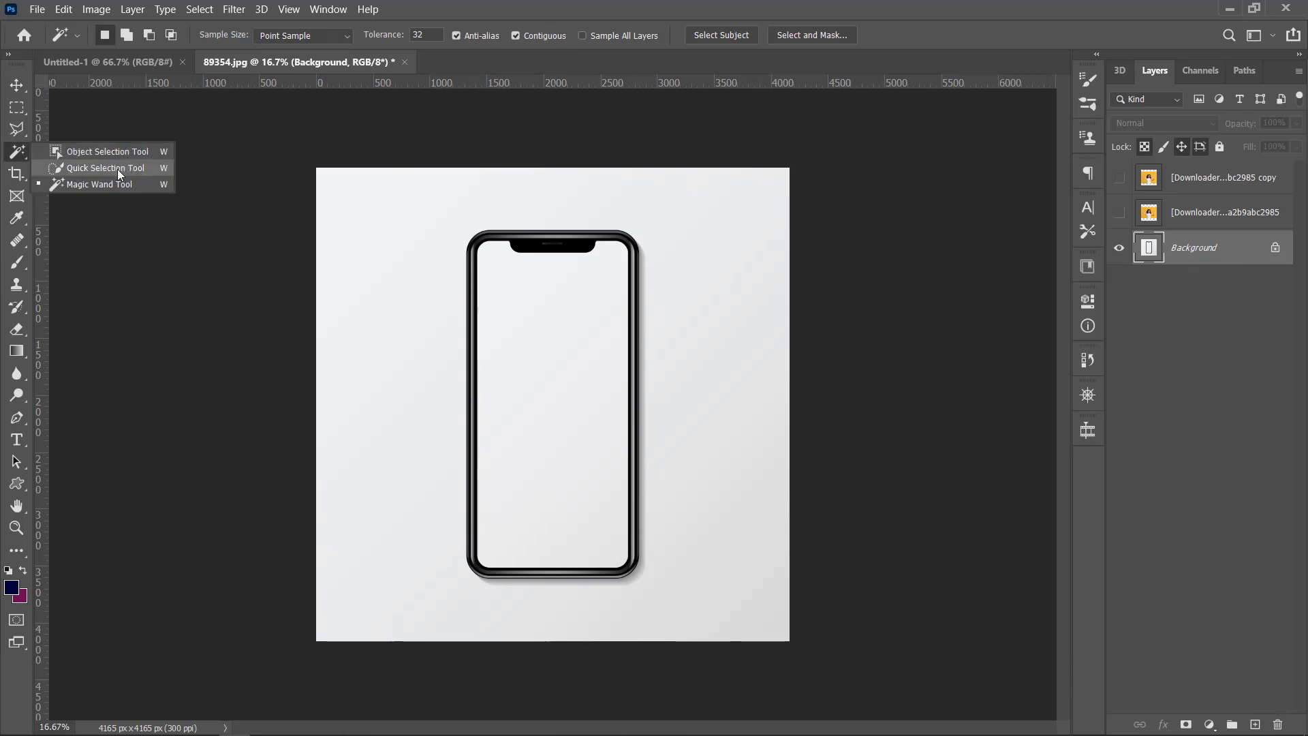
pyautogui.click(82, 185)
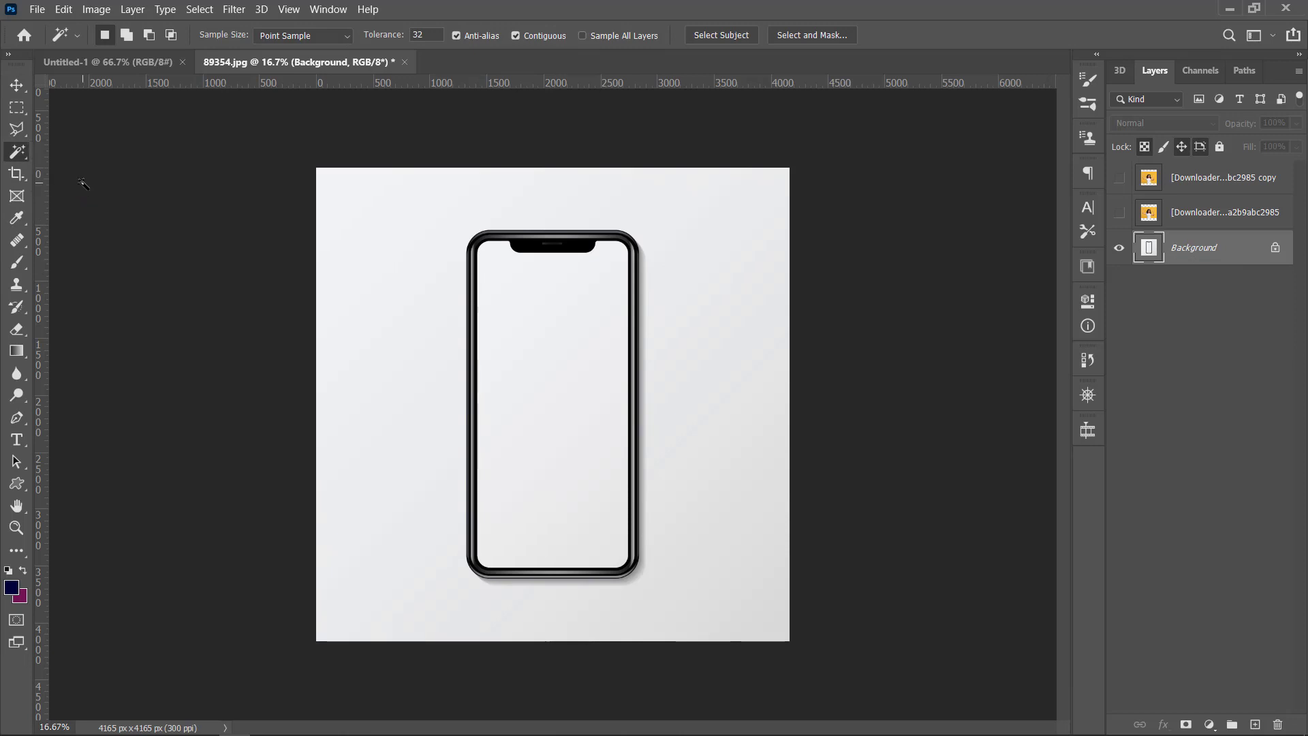
pyautogui.click(553, 374)
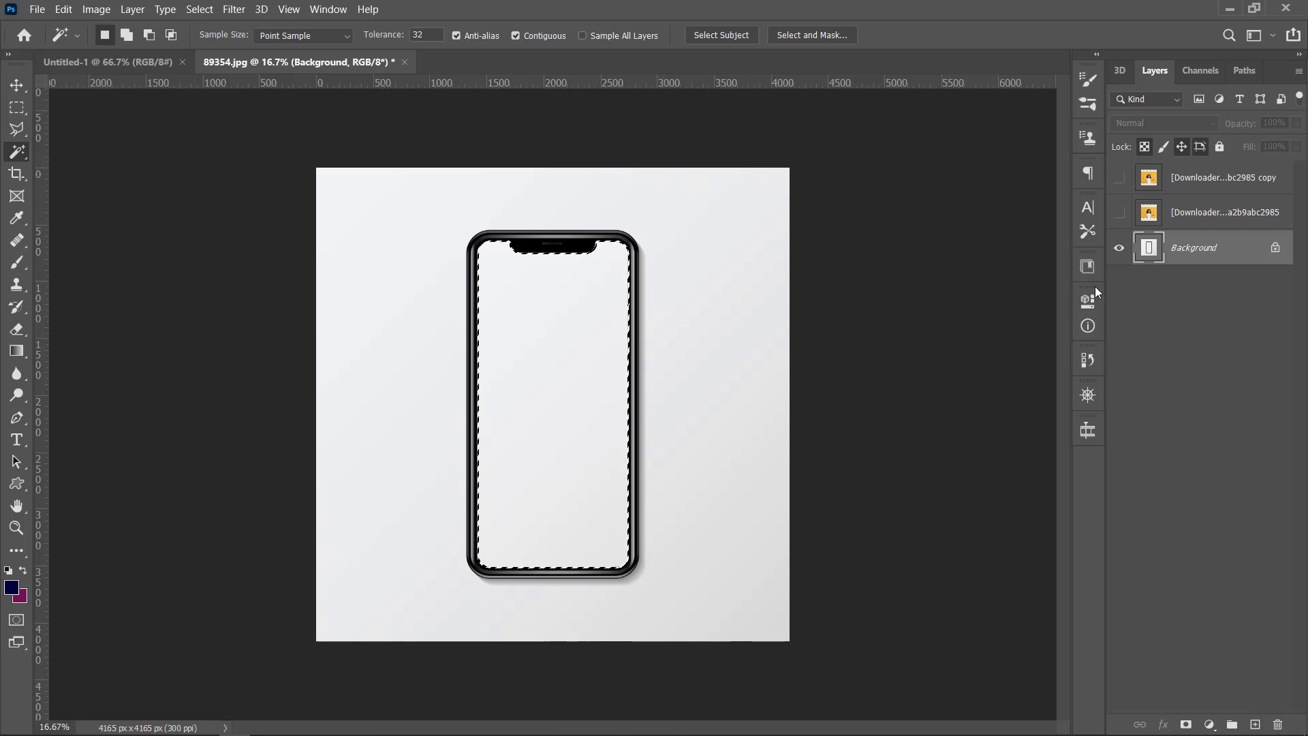
pyautogui.click(17, 85)
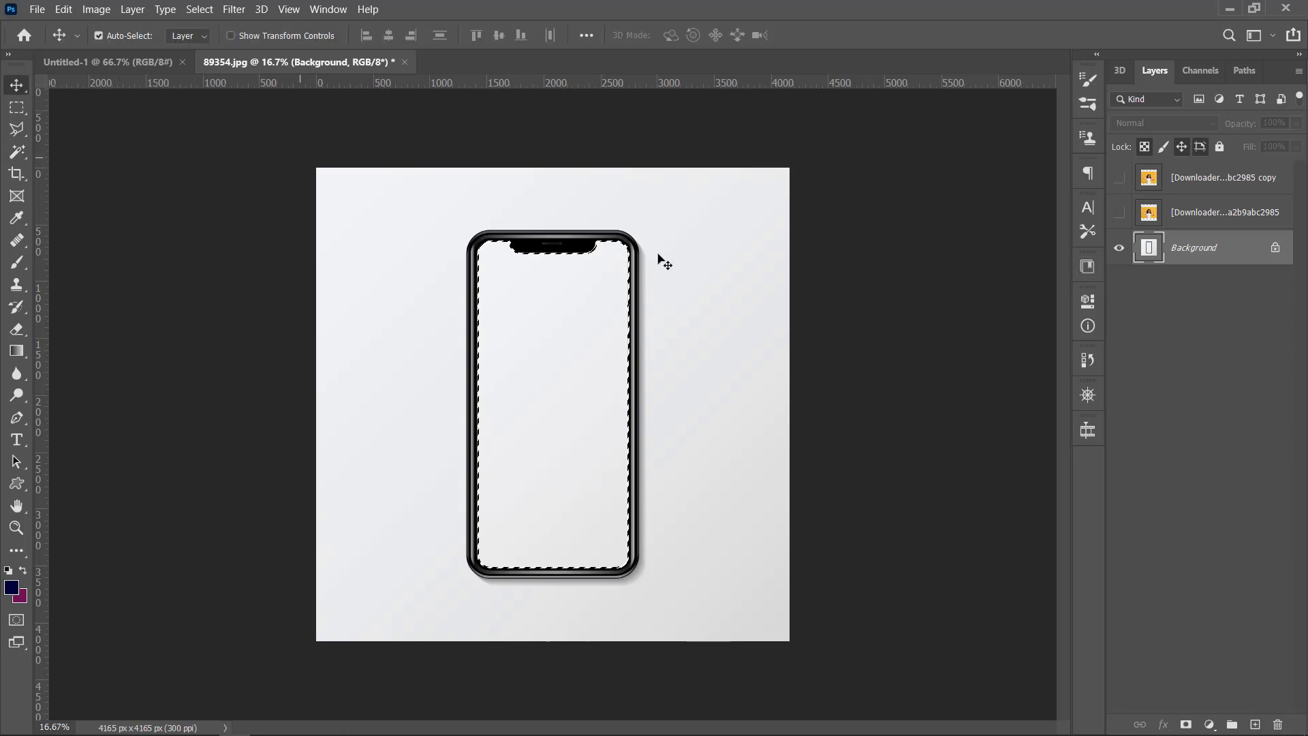
# Show the original headphone photo layer, hide the Background and make the photo layer active
pyautogui.click(1120, 213)
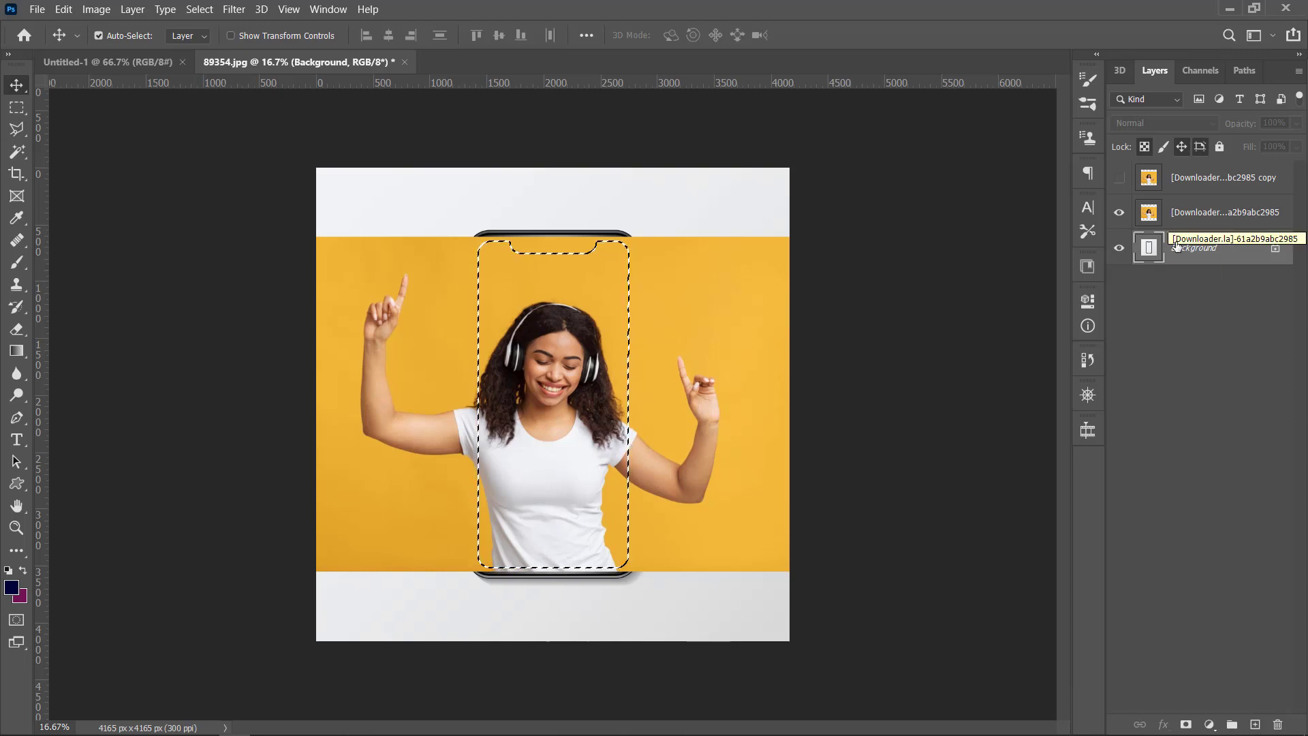
pyautogui.click(1118, 250)
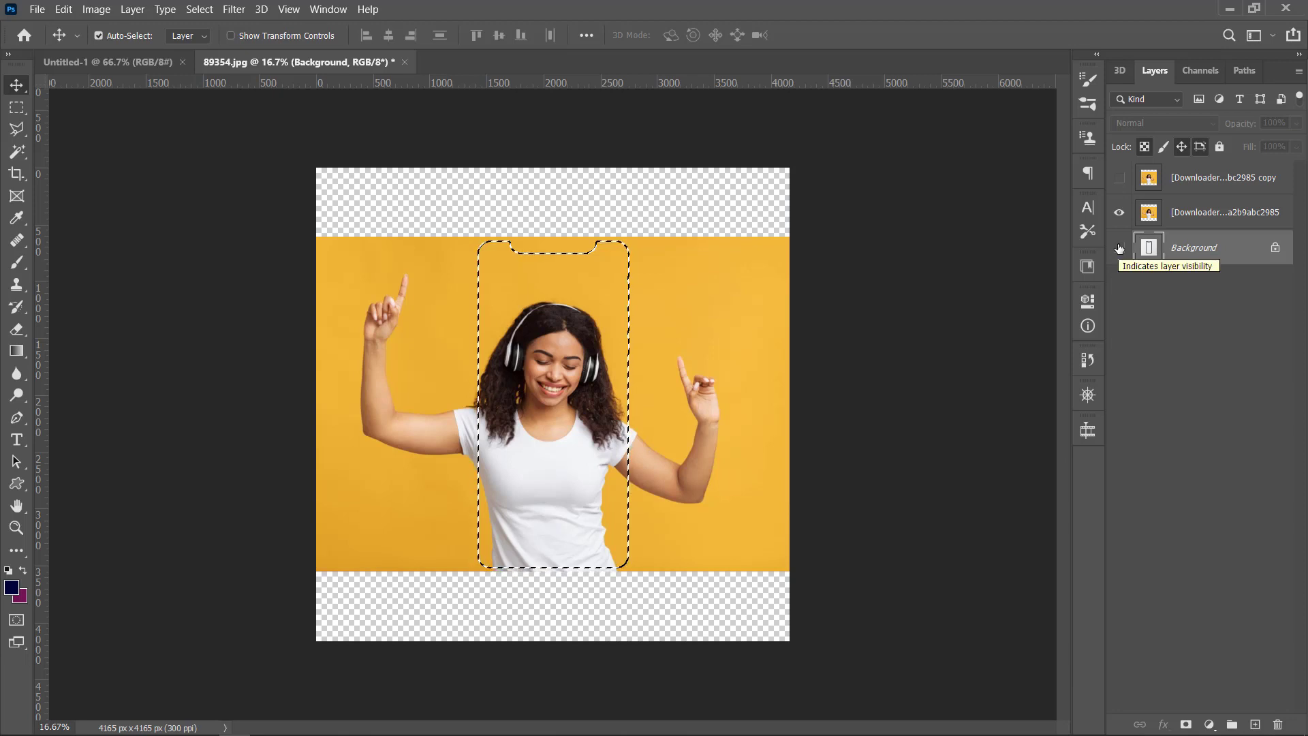
pyautogui.click(1202, 223)
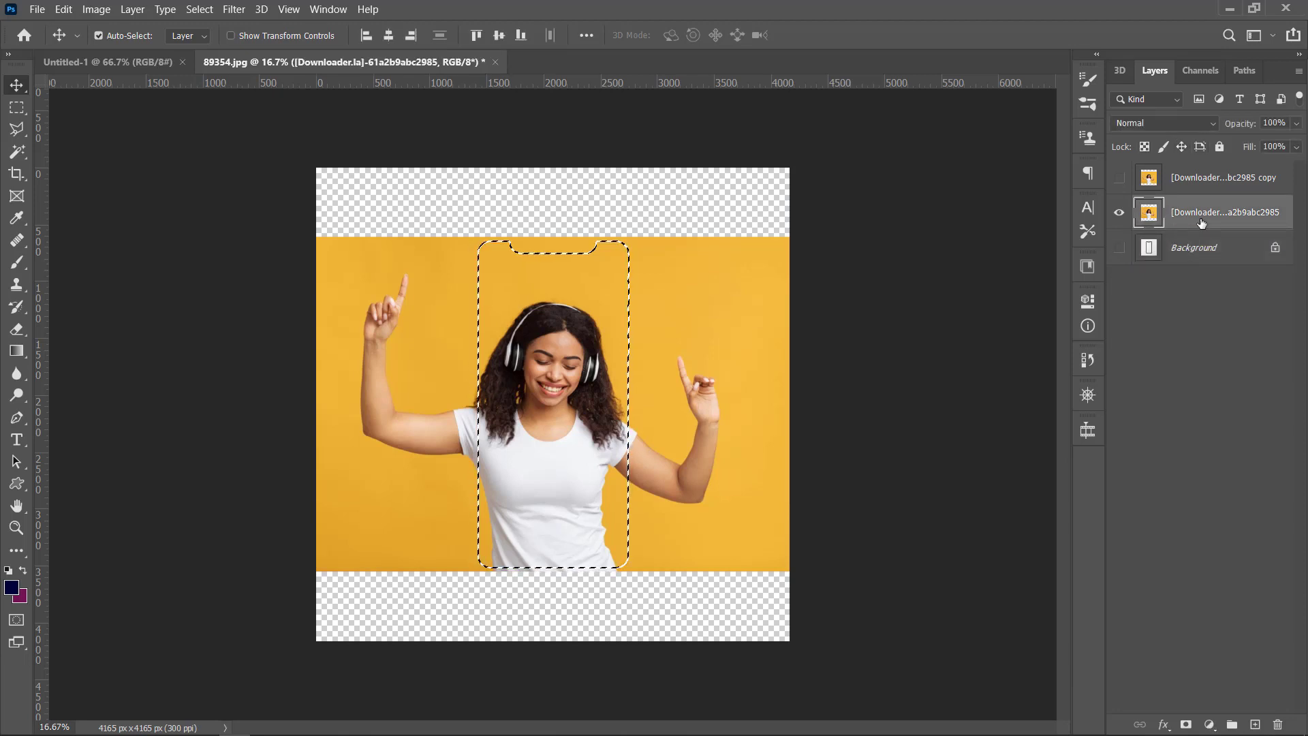
pyautogui.hotkey('shift', 'Up')
pyautogui.hotkey('shift', 'Up')
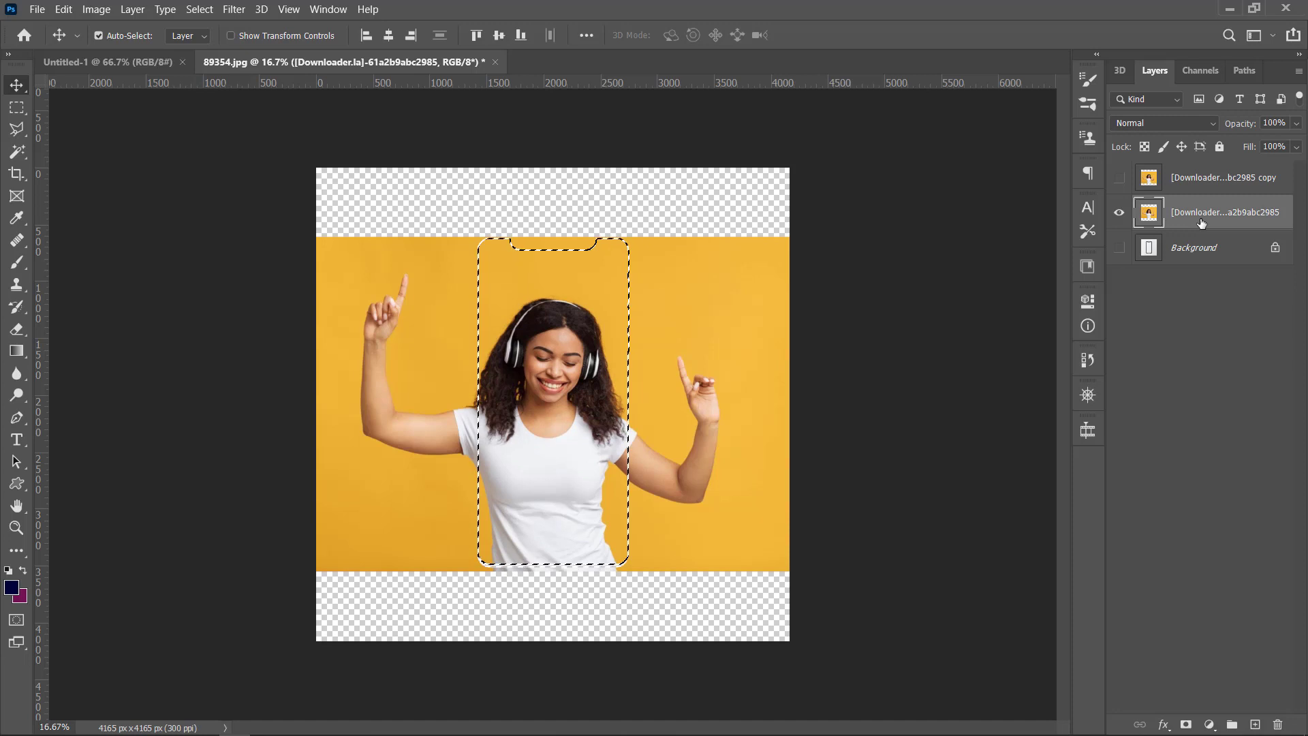
pyautogui.hotkey('ctrl', 'z')
pyautogui.hotkey('ctrl', 'z')
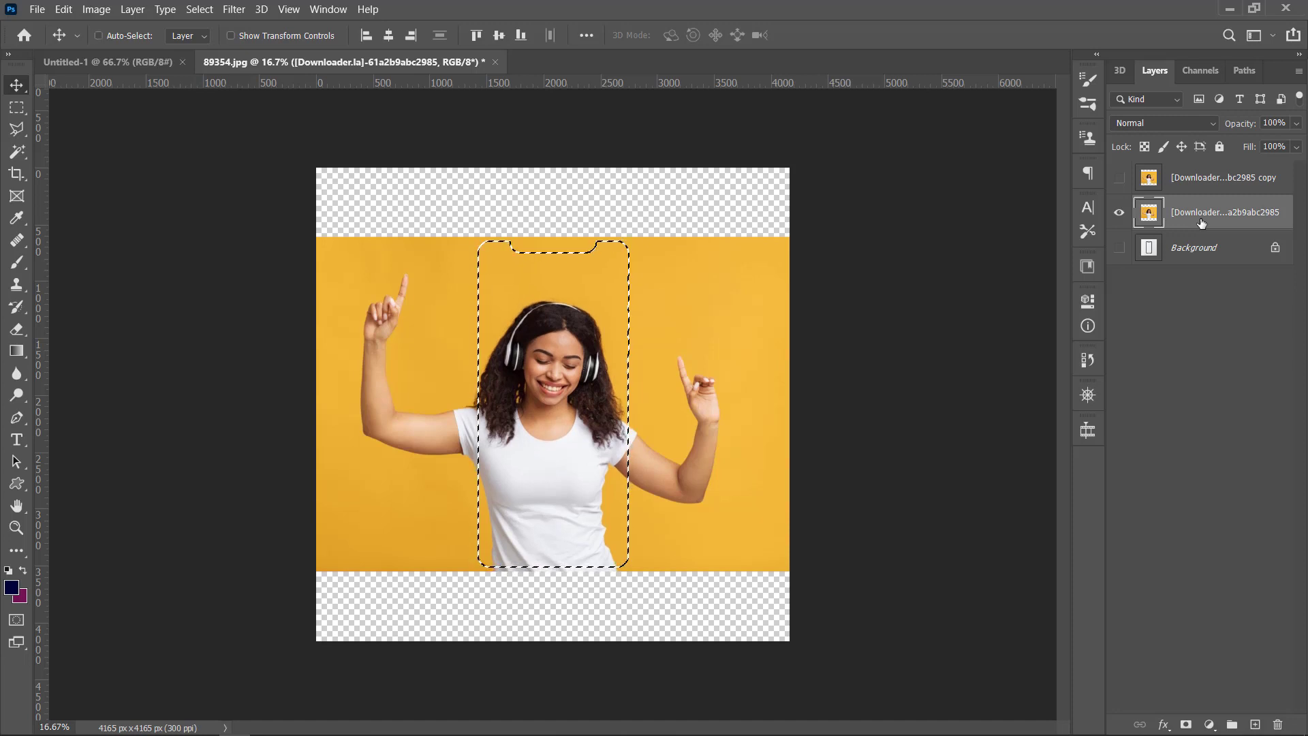
pyautogui.hotkey('ctrl', 'z')
pyautogui.hotkey('ctrl', 'z')
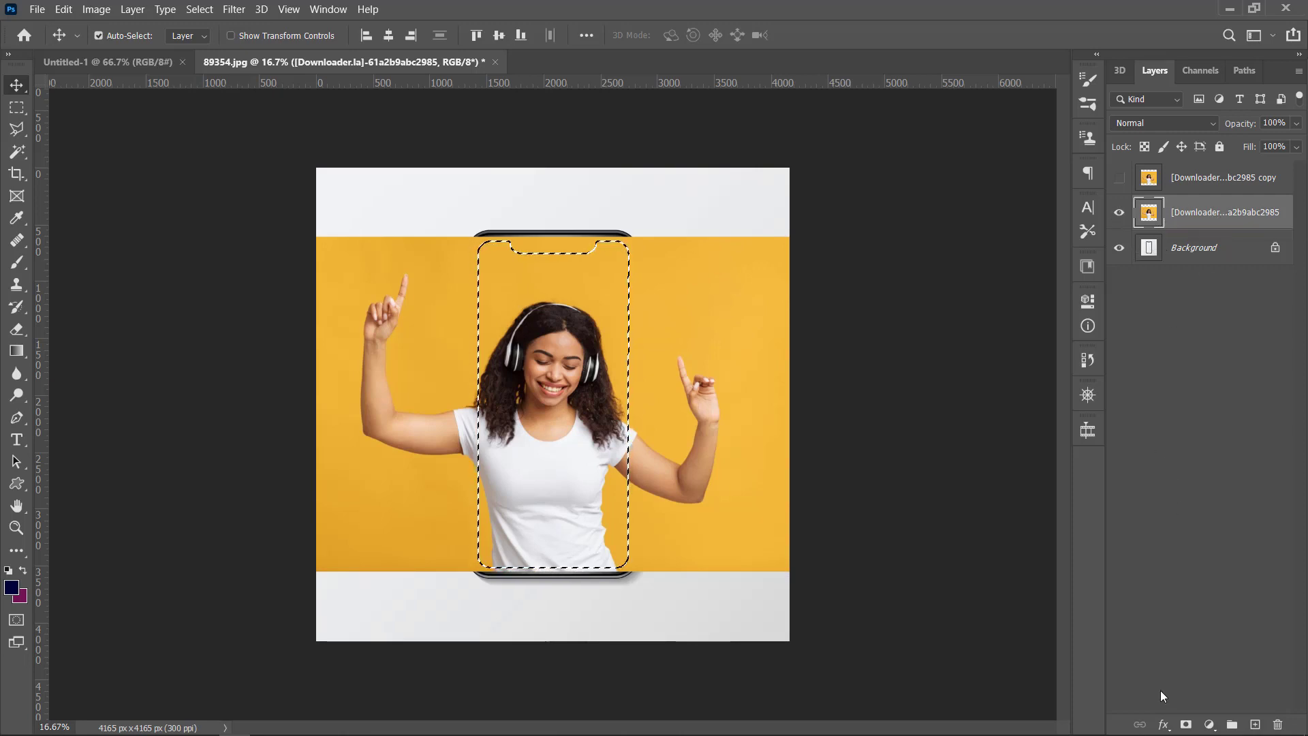
# Add a layer mask to the original headphone photo from the phone-screen selection
pyautogui.click(1187, 727)
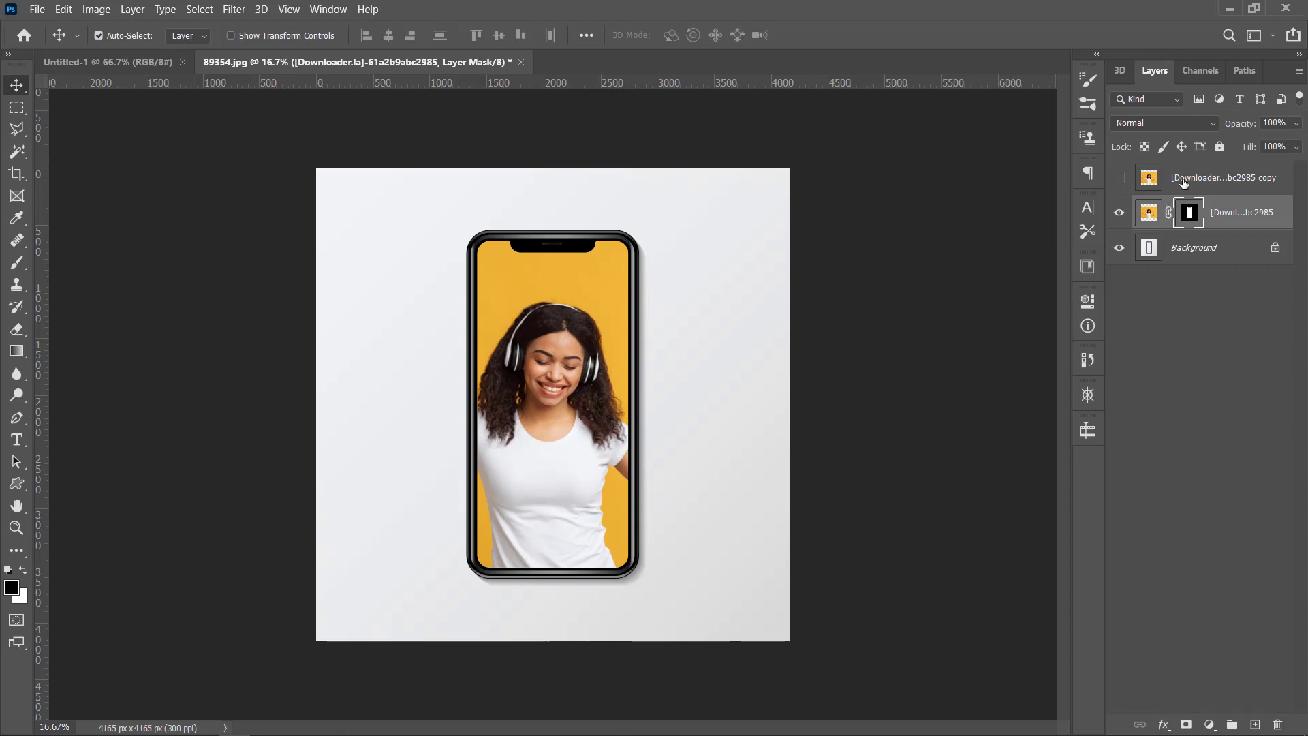
# Show the duplicated photo layer and mask it to the woman using Select Subject
pyautogui.click(1205, 178)
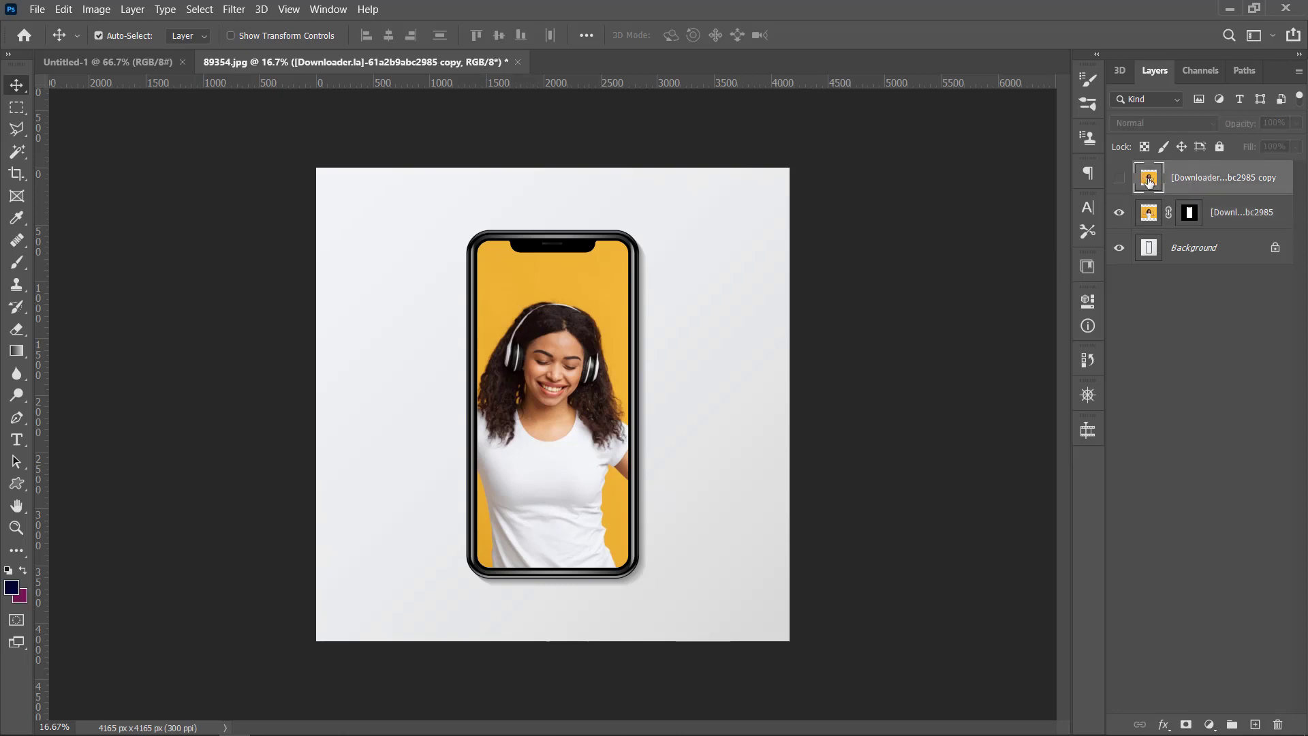
pyautogui.click(1120, 178)
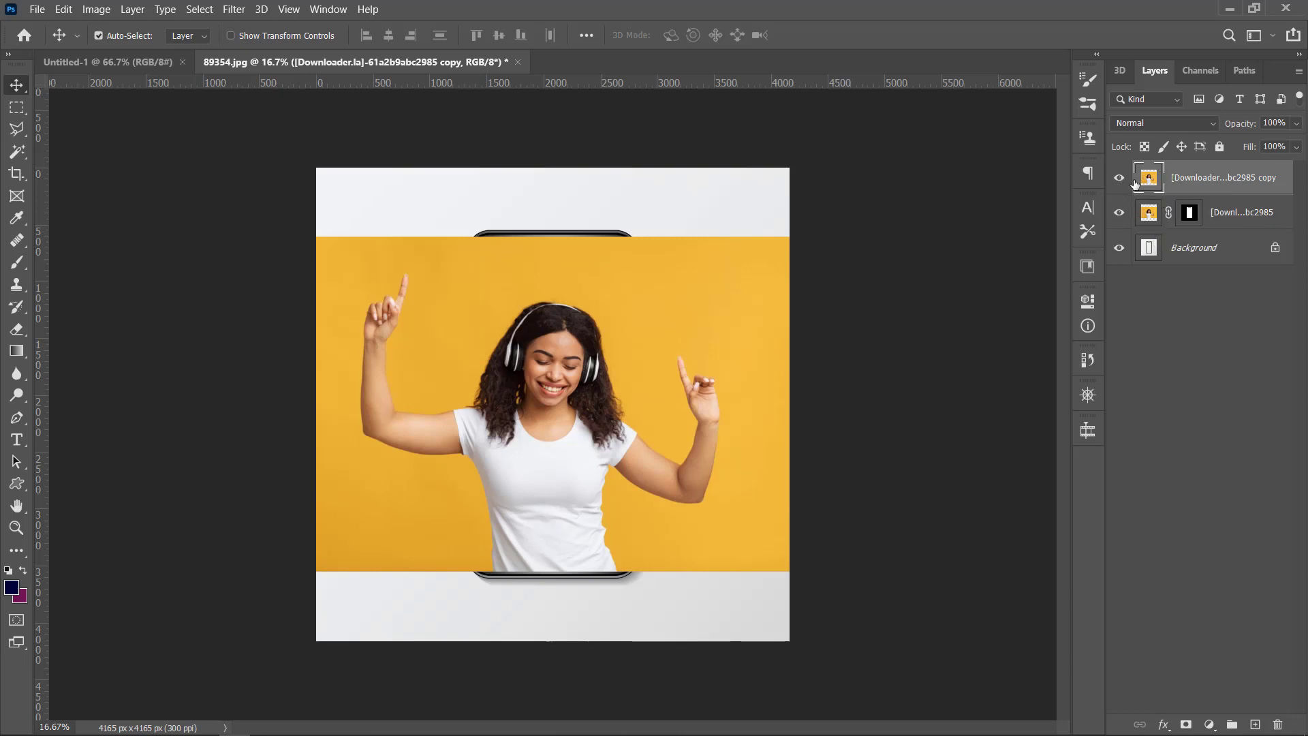
pyautogui.click(201, 9)
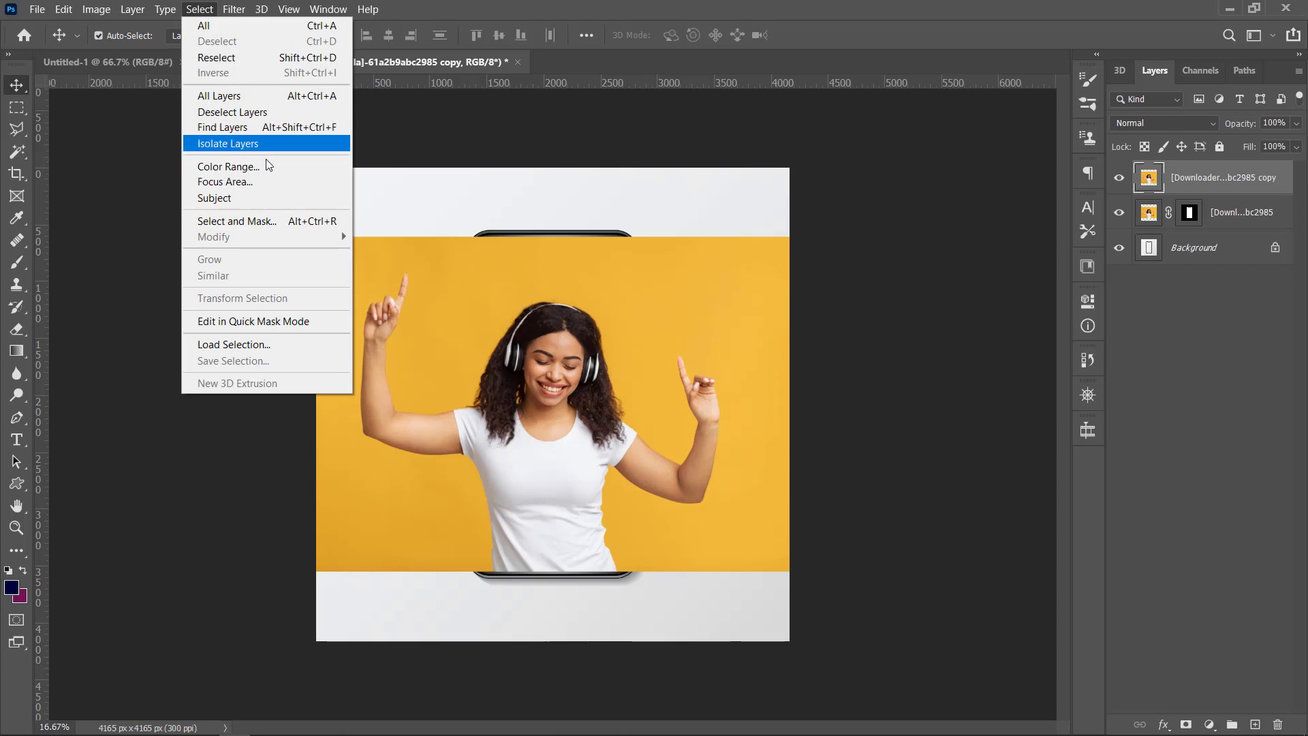
pyautogui.click(260, 198)
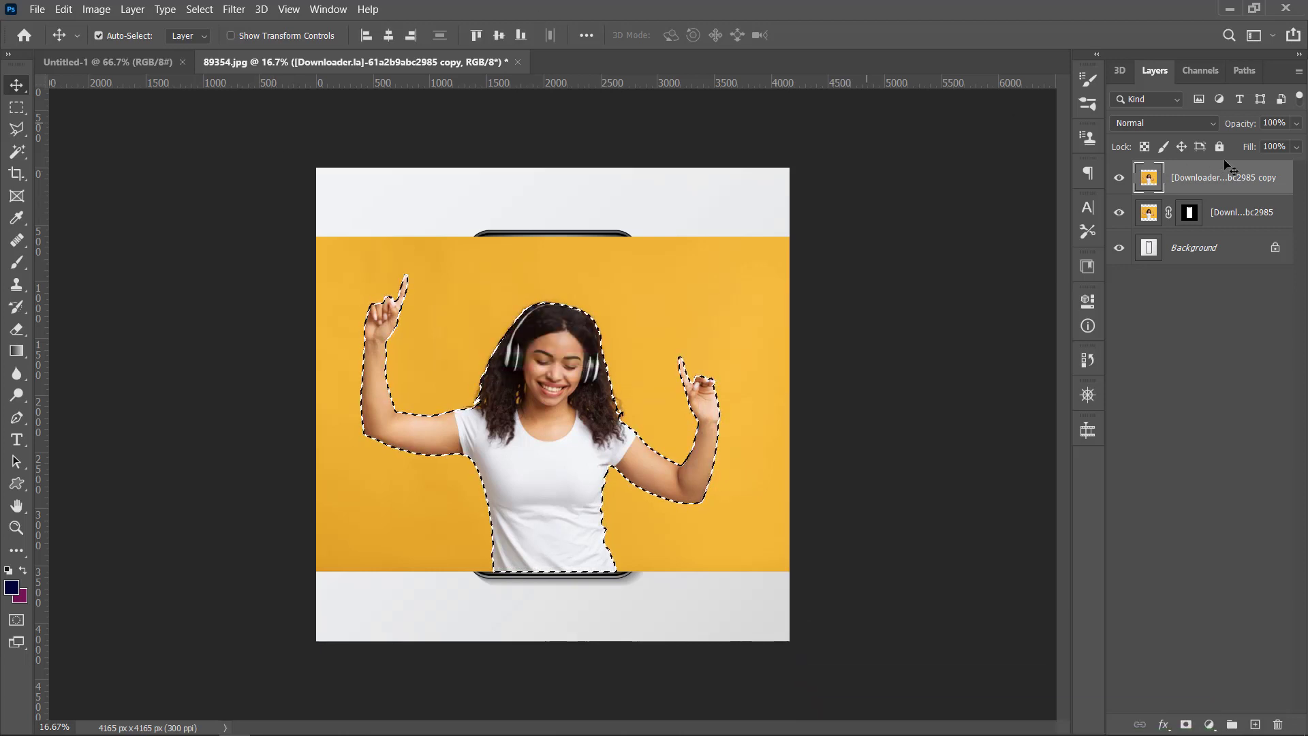
pyautogui.click(1187, 726)
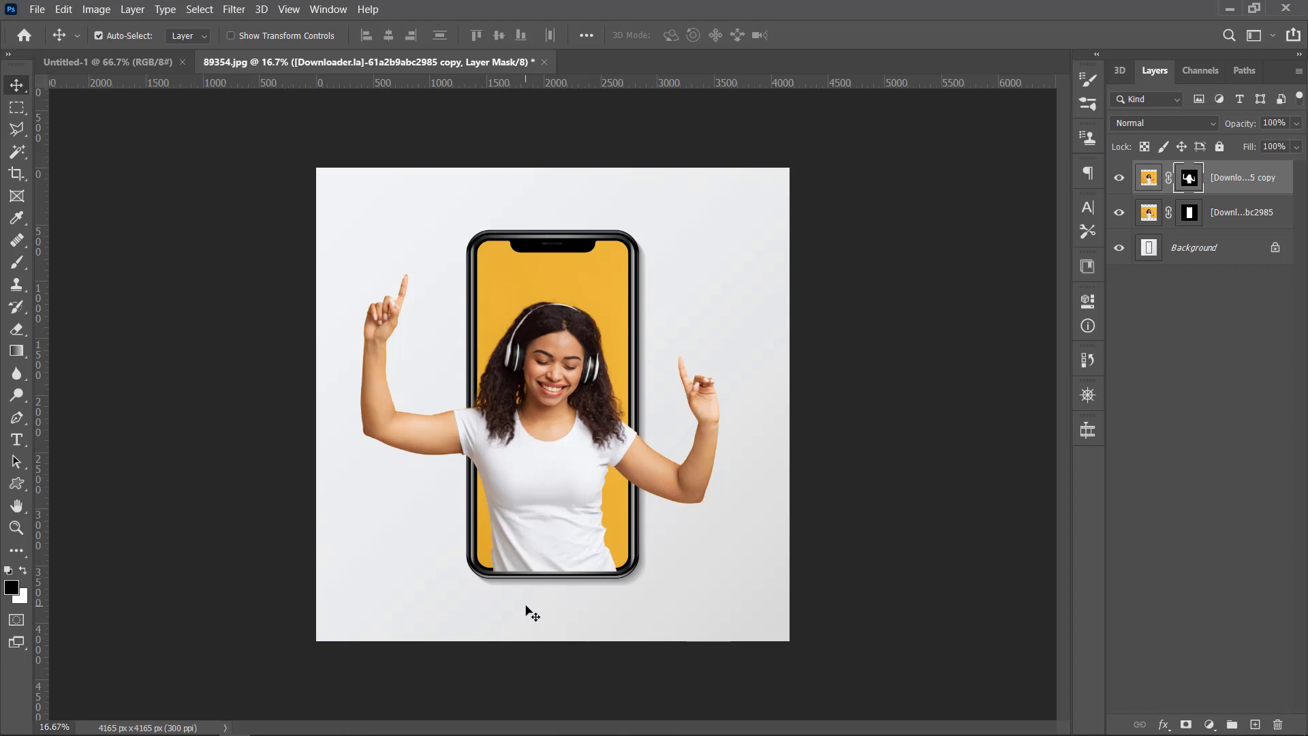
pyautogui.scroll(5, 532, 614)
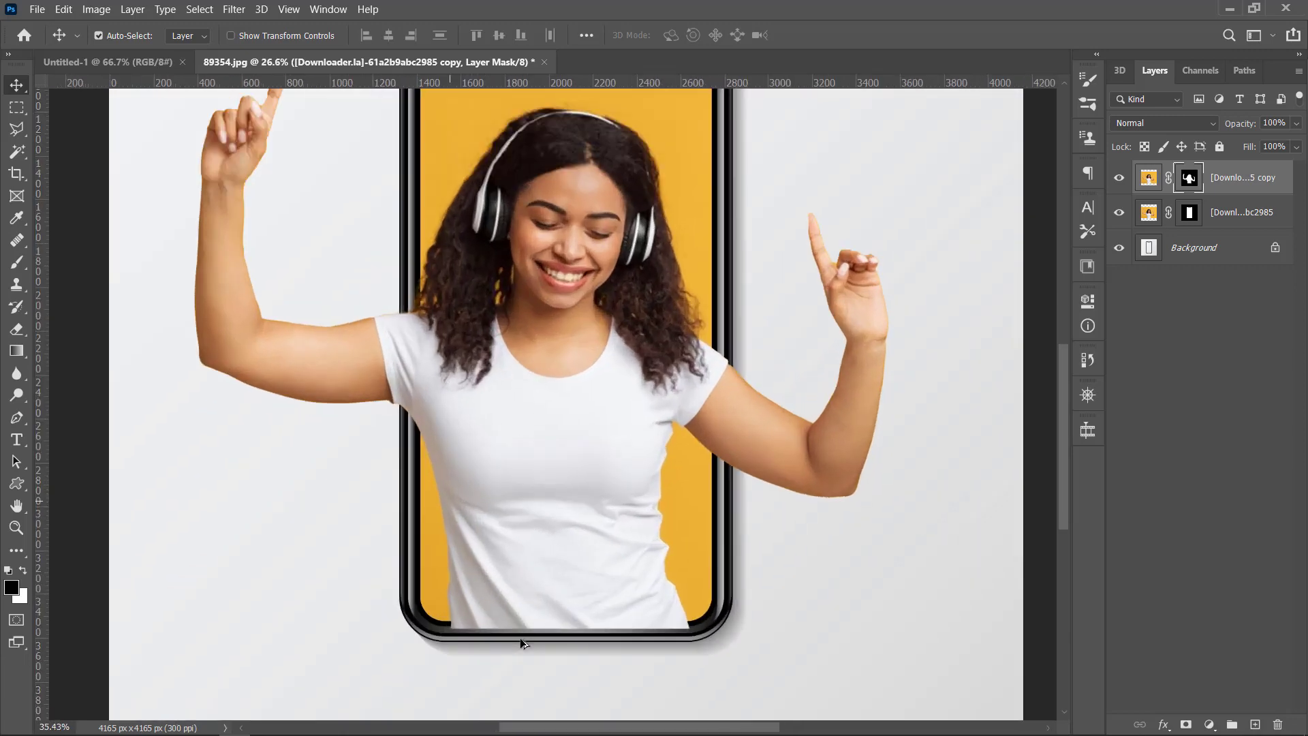
pyautogui.scroll(-3, 526, 643)
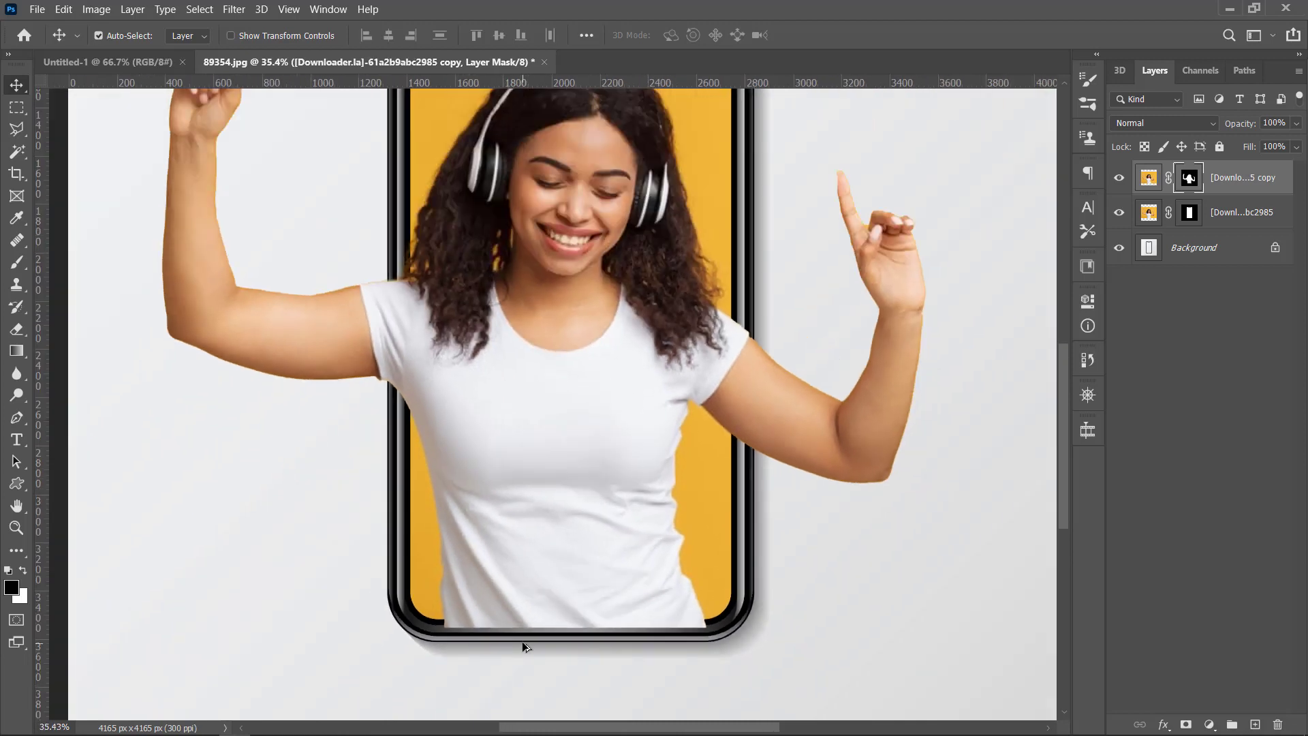
pyautogui.scroll(-2, 518, 637)
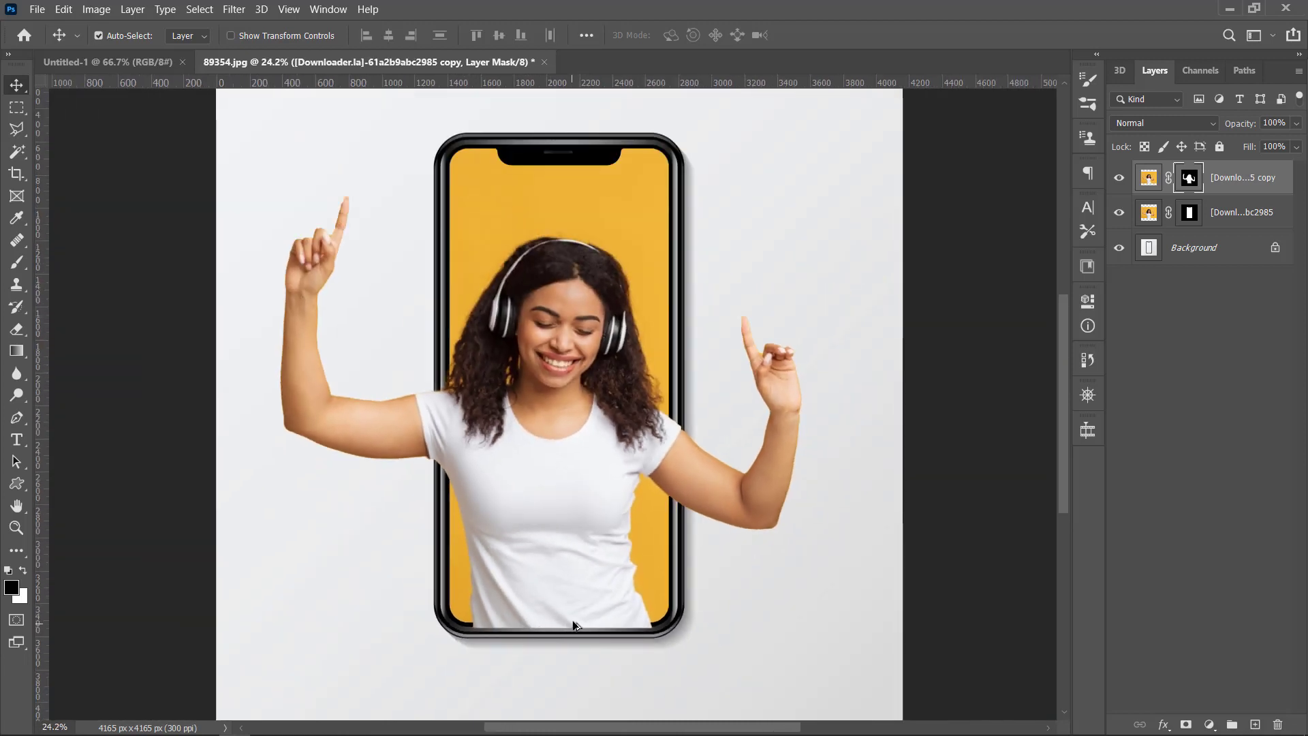
pyautogui.scroll(-2, 541, 524)
pyautogui.scroll(1, 541, 525)
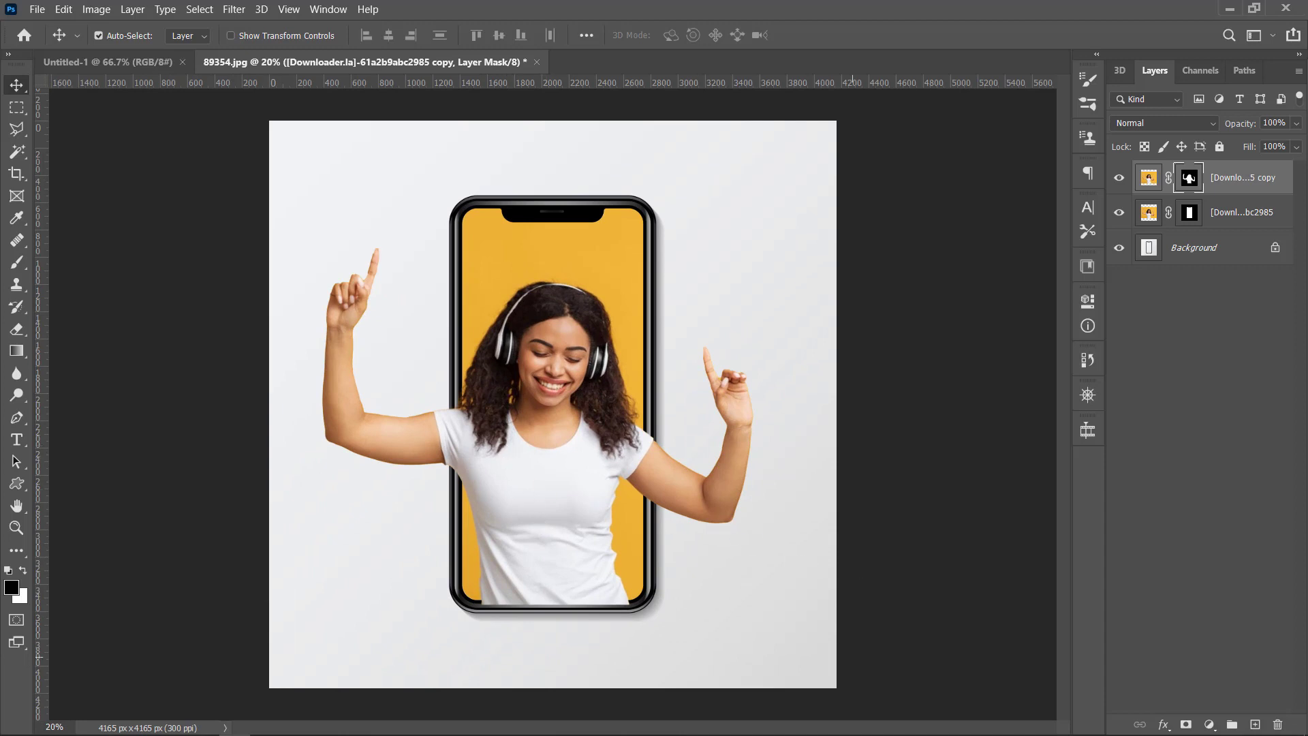
pyautogui.moveTo(797, 734)
pyautogui.click(915, 192)
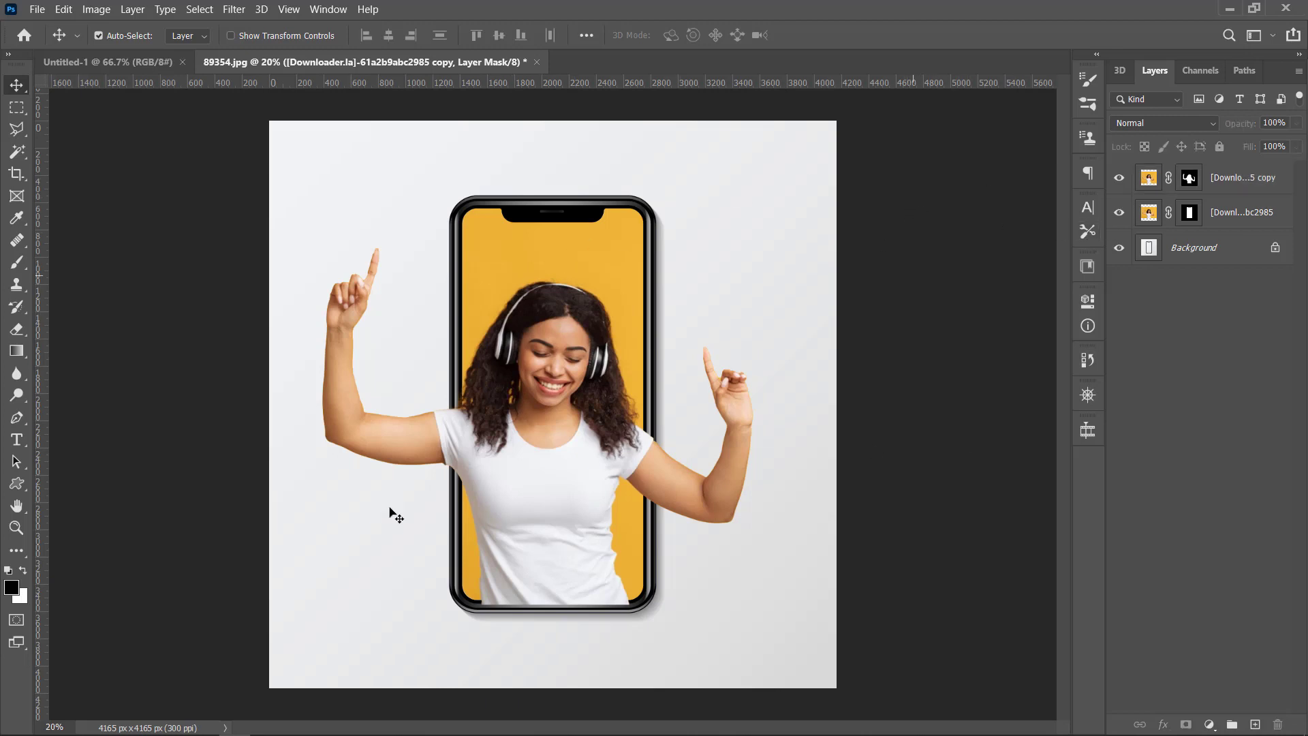
pyautogui.moveTo(261, 734)
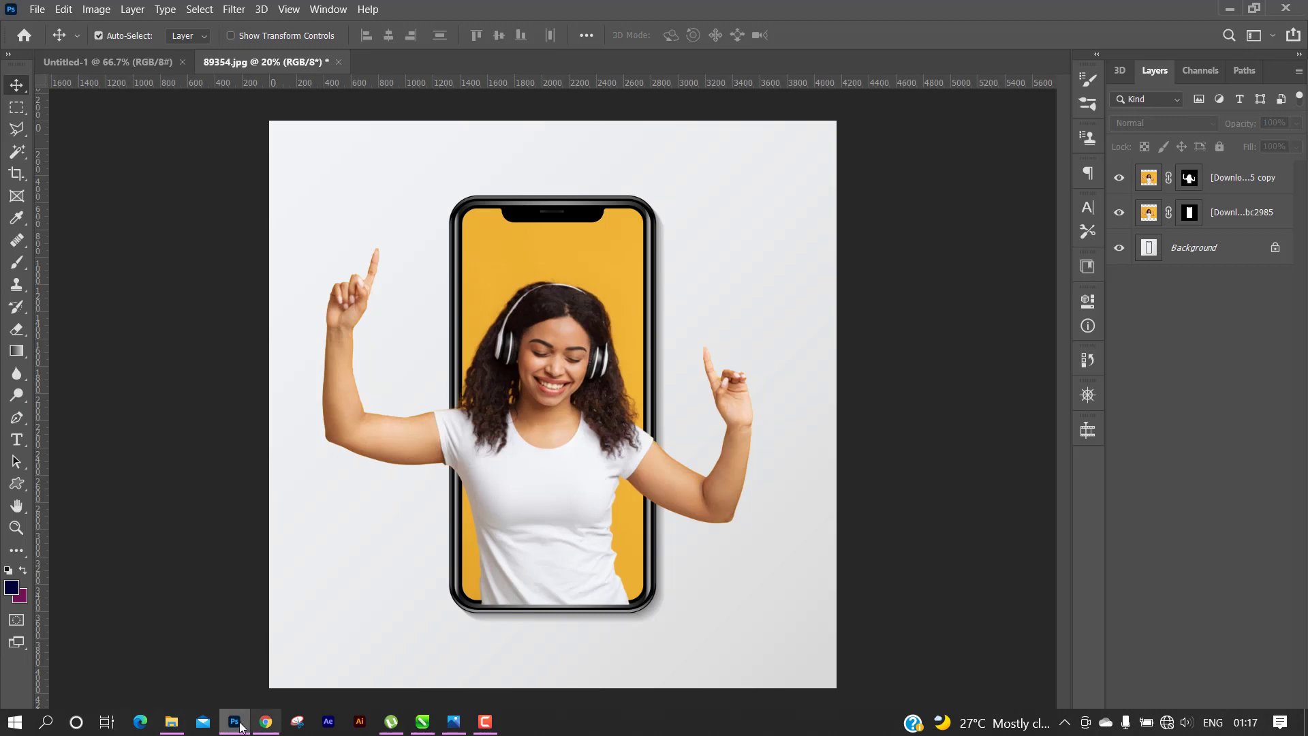
pyautogui.click(485, 723)
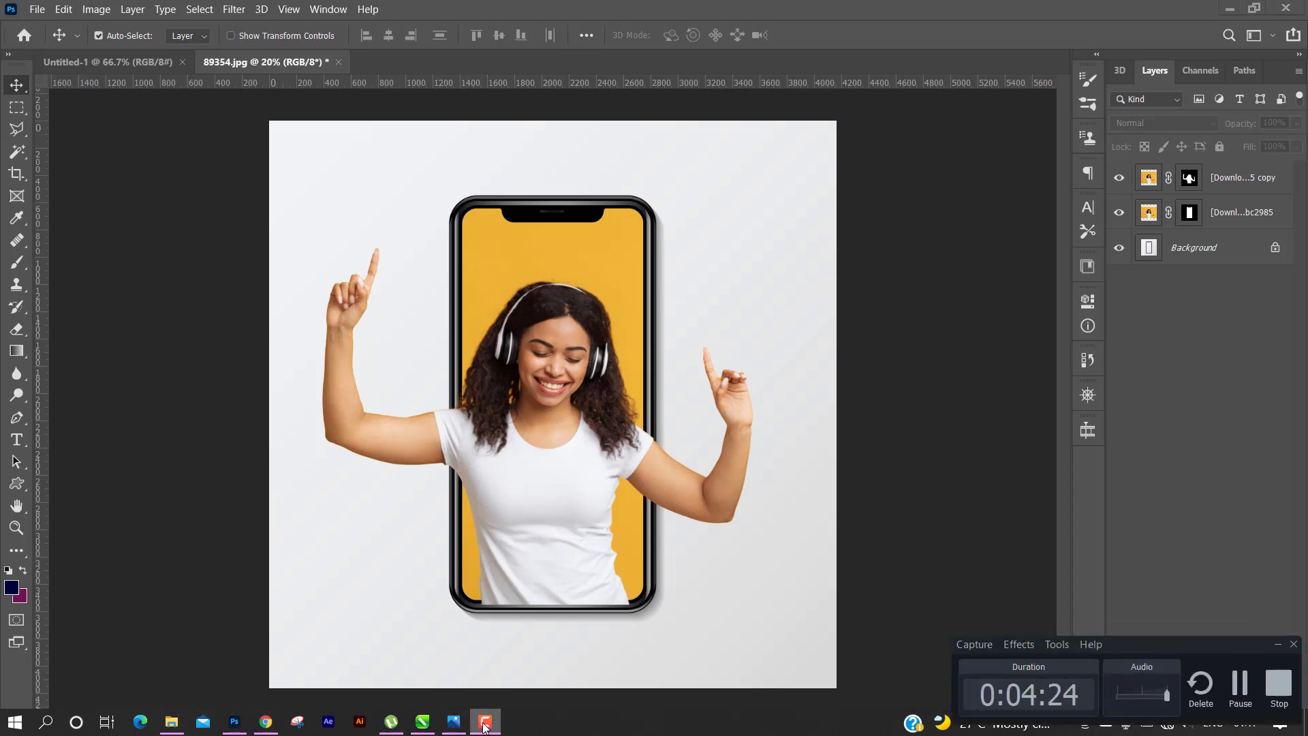
pyautogui.click(484, 723)
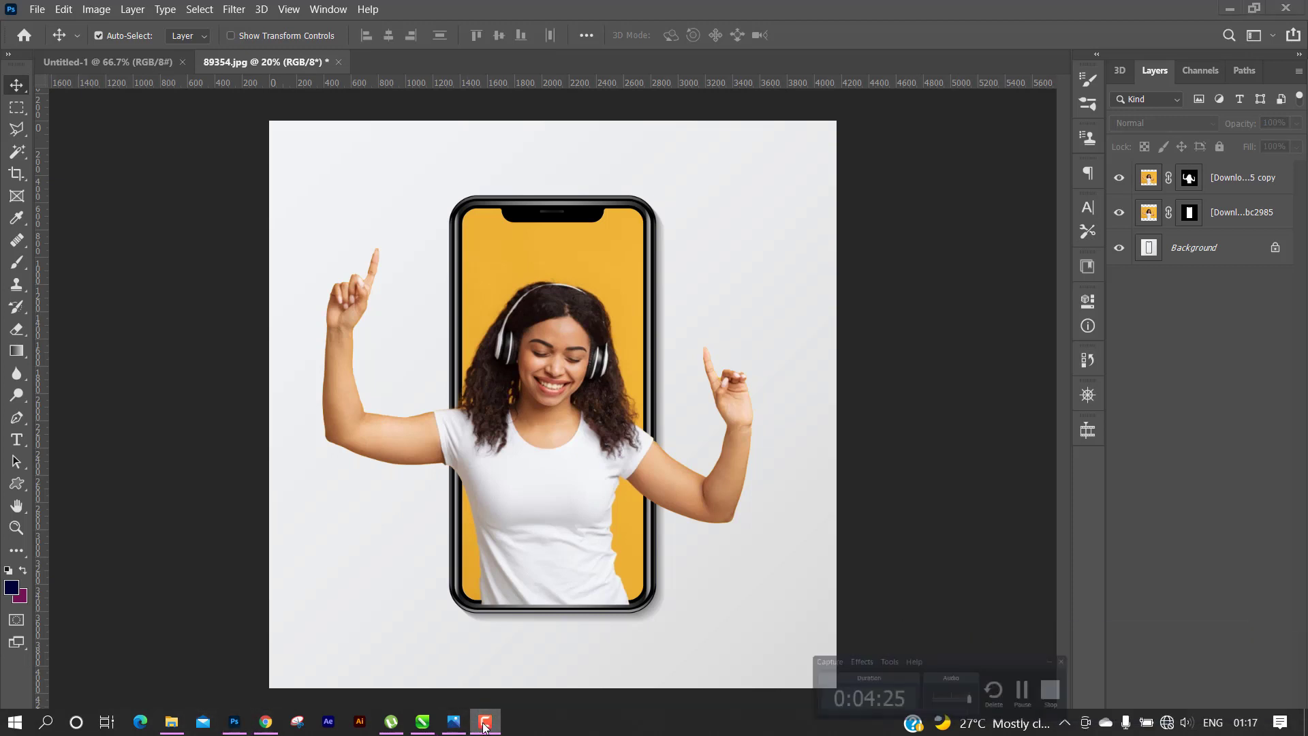
# Place hhh.jfif, the photo of the jumping woman, from the TOOLS folder into the phone document
pyautogui.click(170, 726)
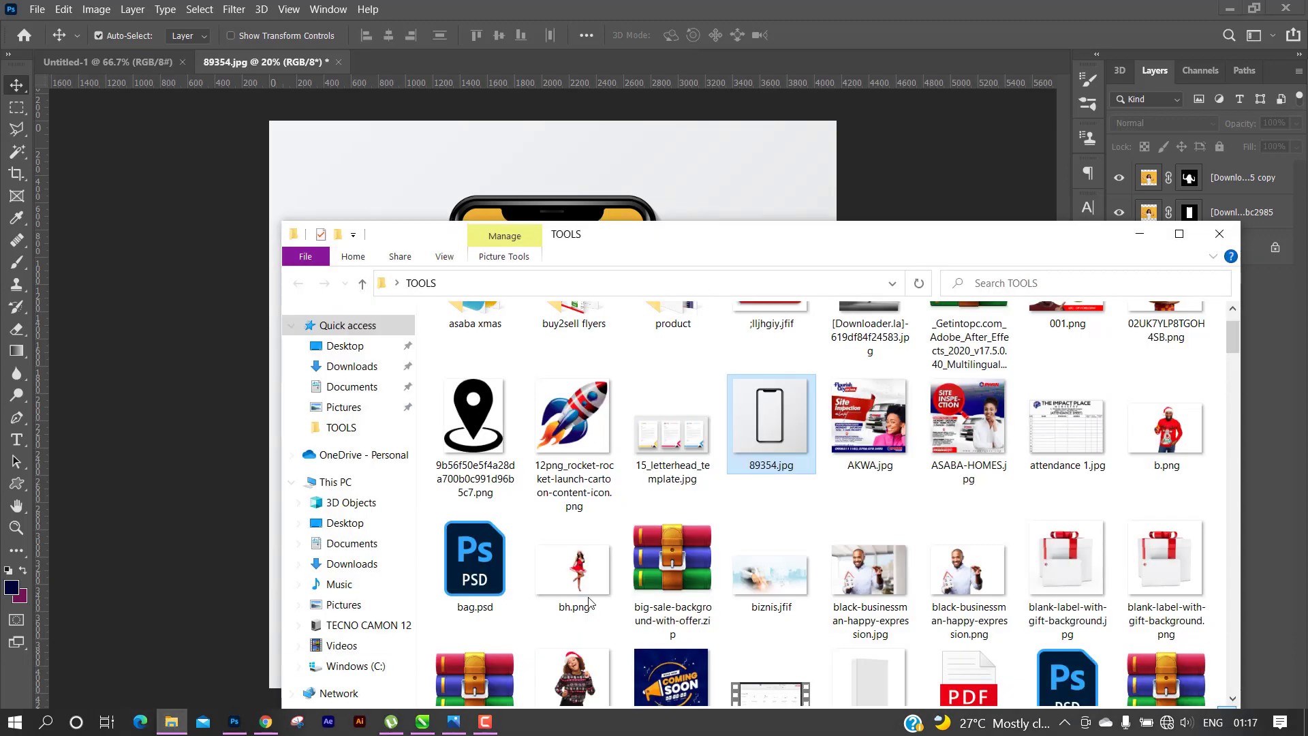
pyautogui.scroll(-5, 831, 426)
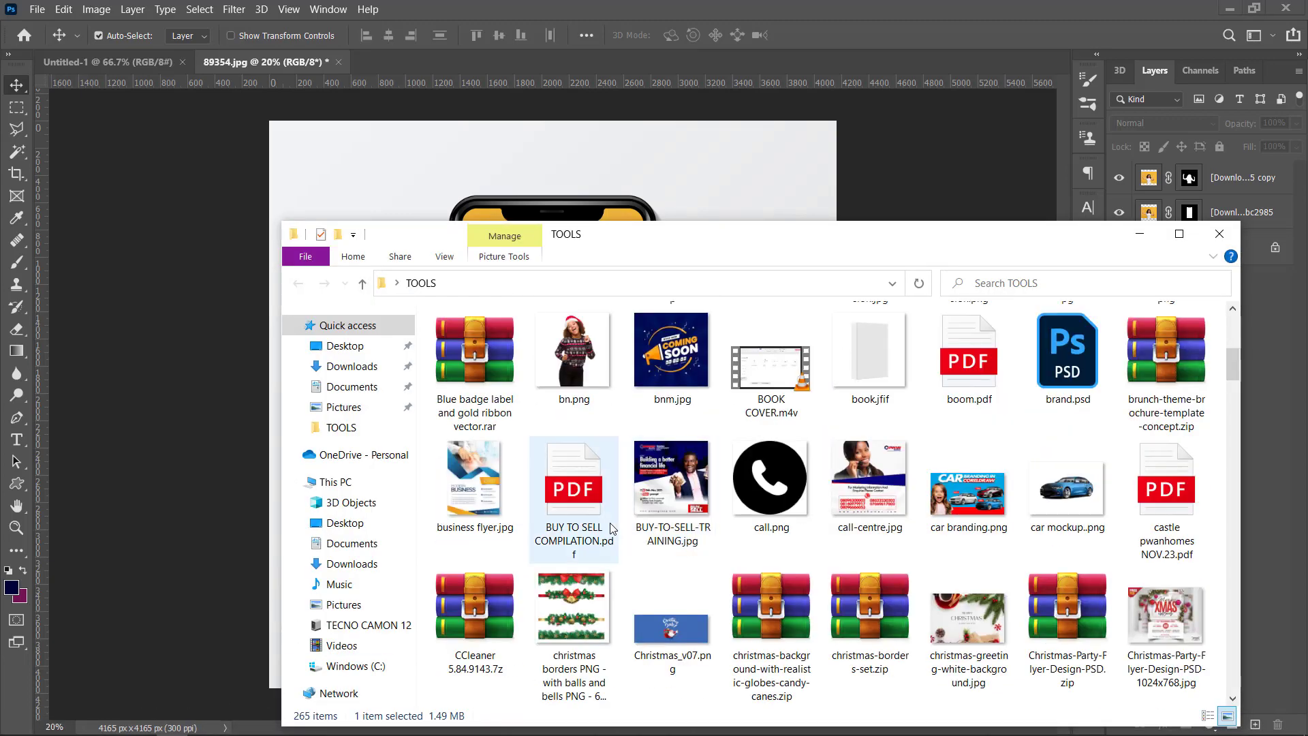
pyautogui.scroll(-10, 619, 524)
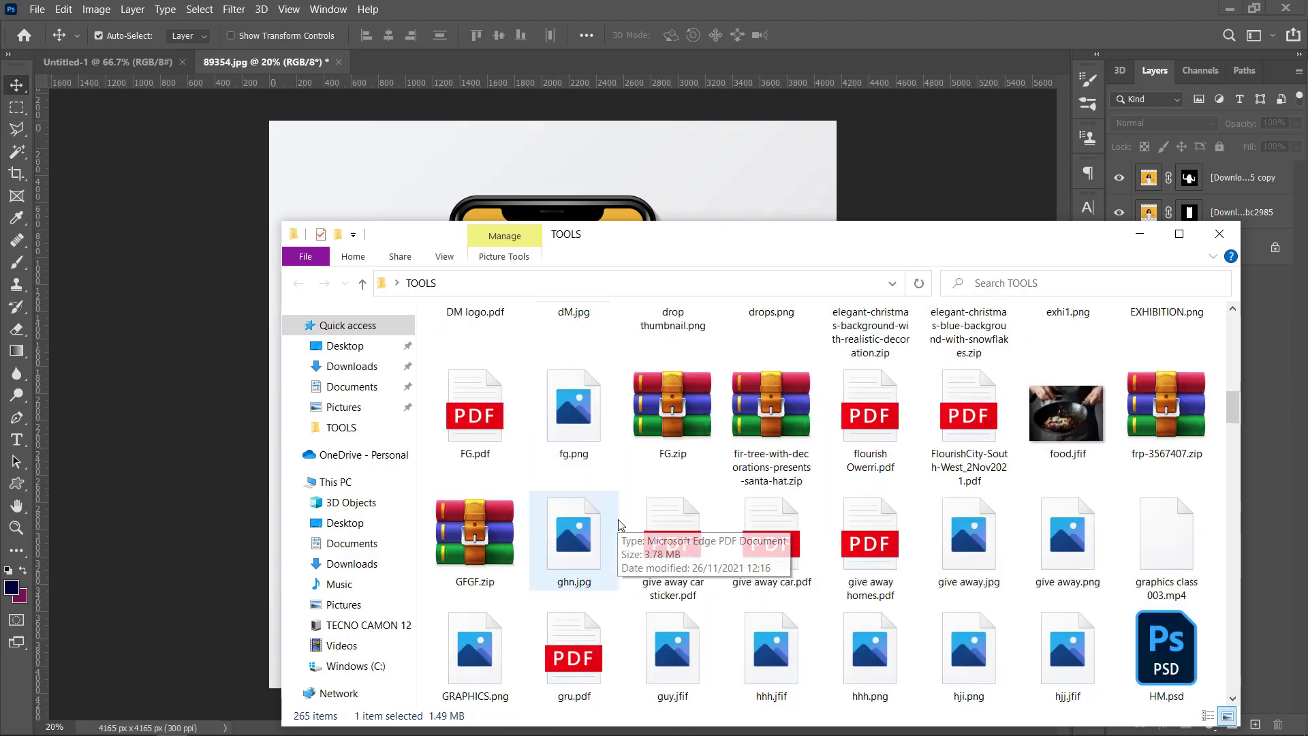
pyautogui.scroll(-6, 618, 525)
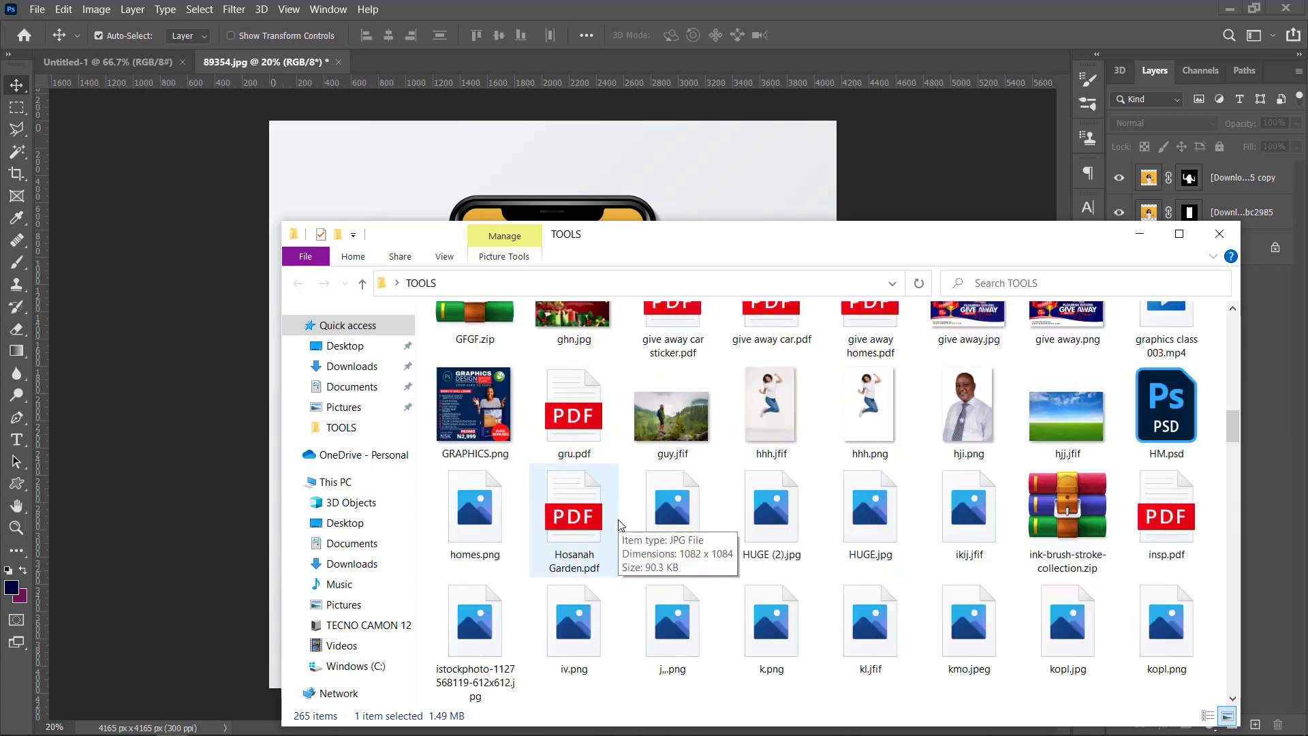
pyautogui.scroll(2, 619, 524)
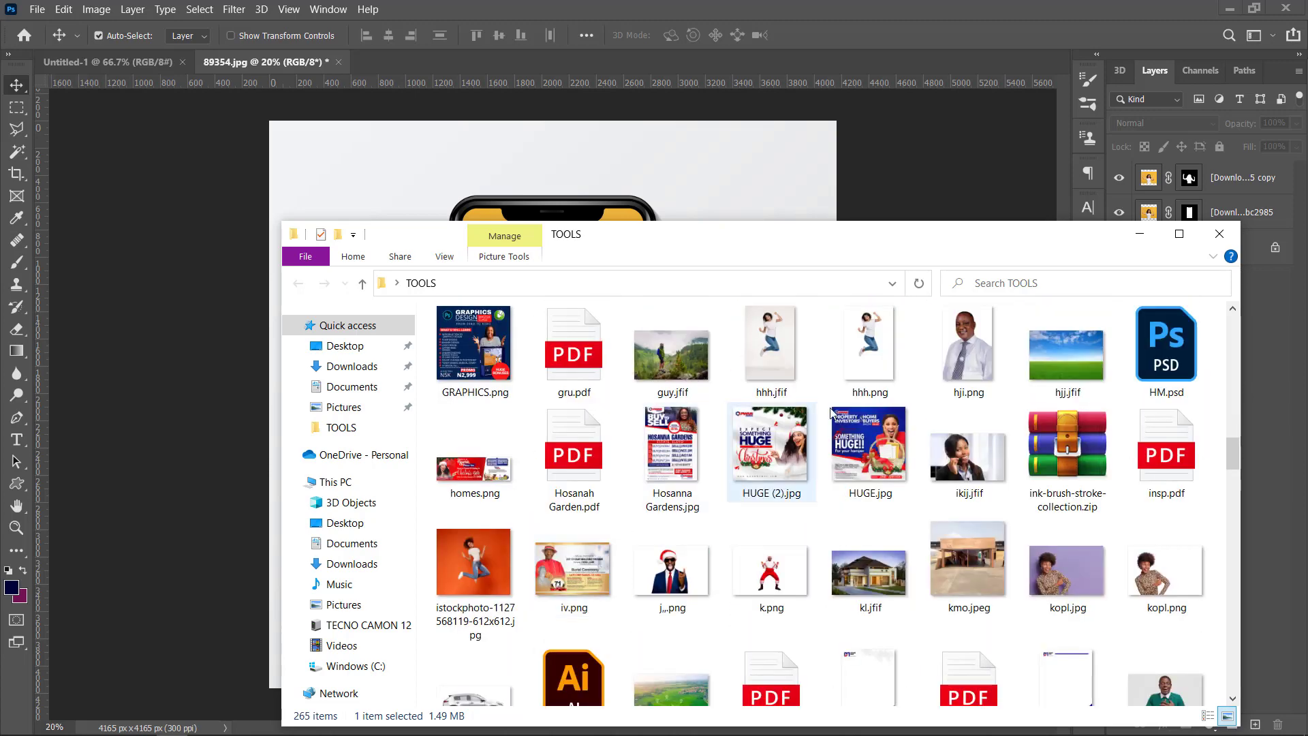
pyautogui.moveTo(776, 338); pyautogui.dragTo(196, 232)
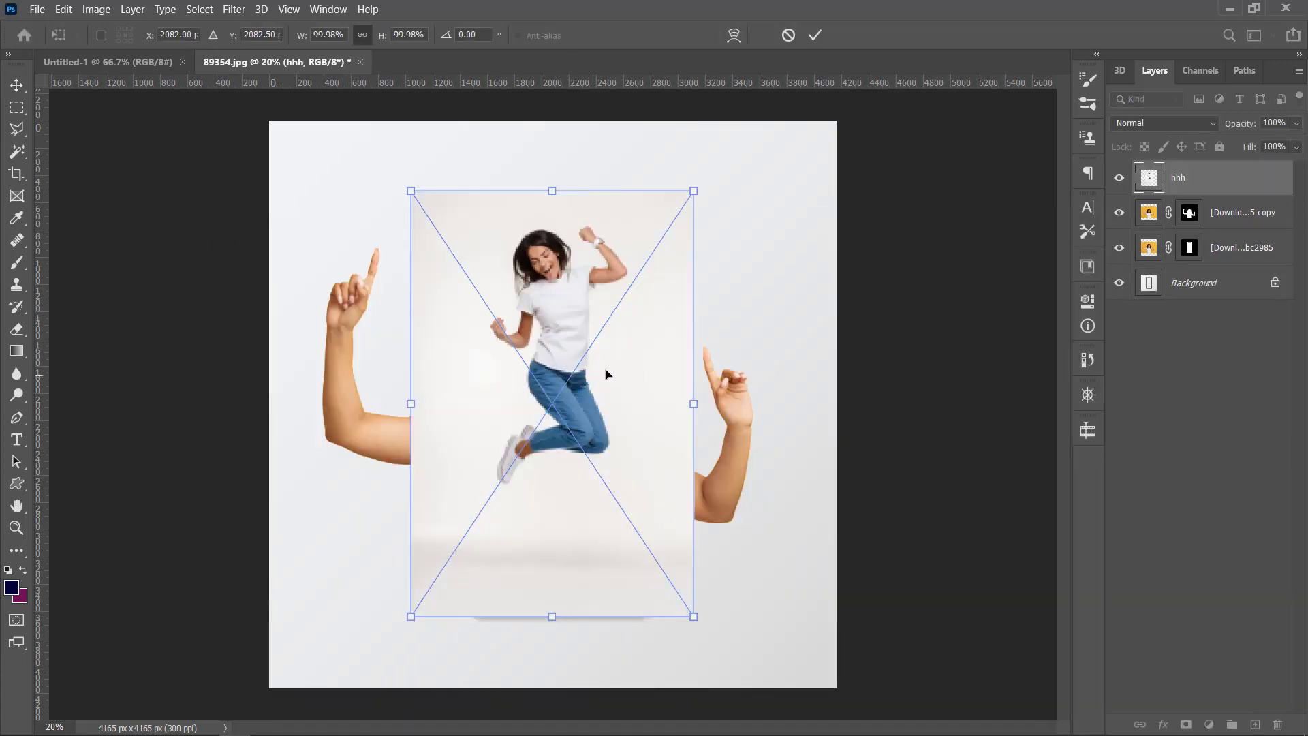
pyautogui.click(815, 35)
# Hide both masked headphone photo layers and shift the jumping woman's photo slightly to the right over the phone
pyautogui.click(1120, 214)
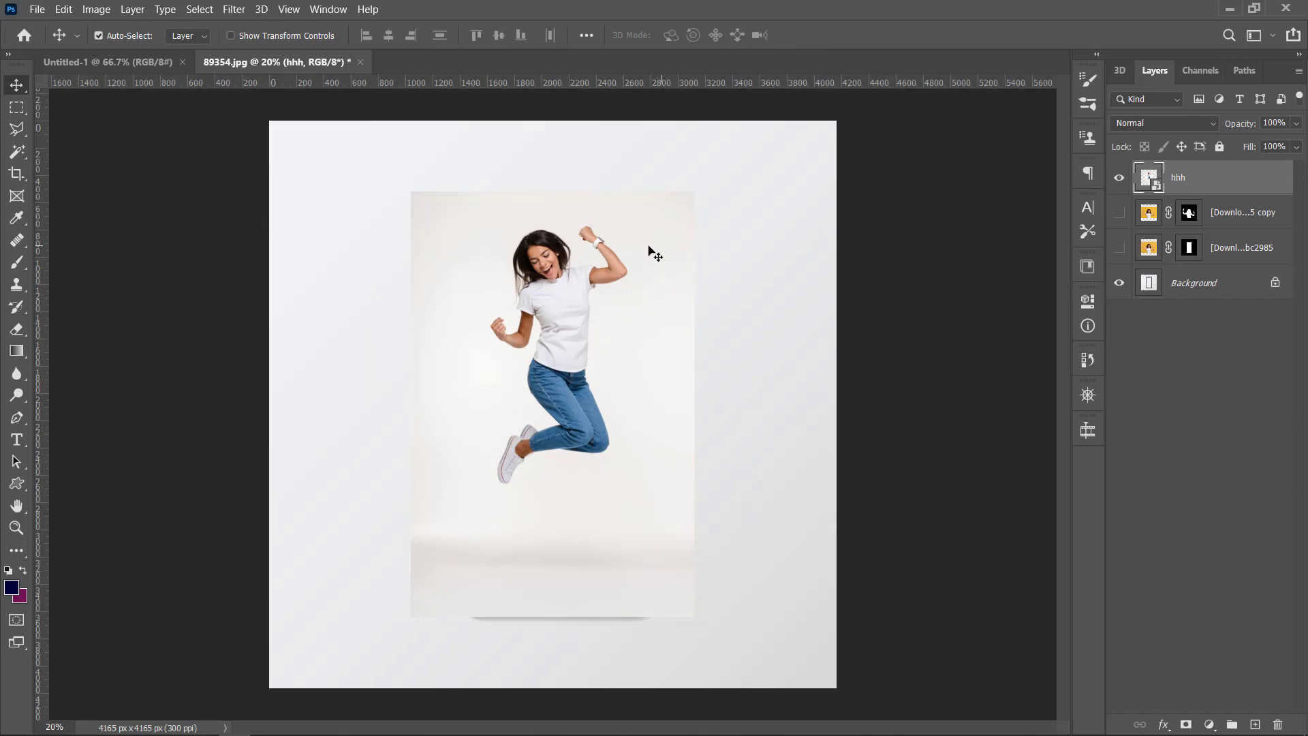
pyautogui.moveTo(637, 257); pyautogui.dragTo(884, 267)
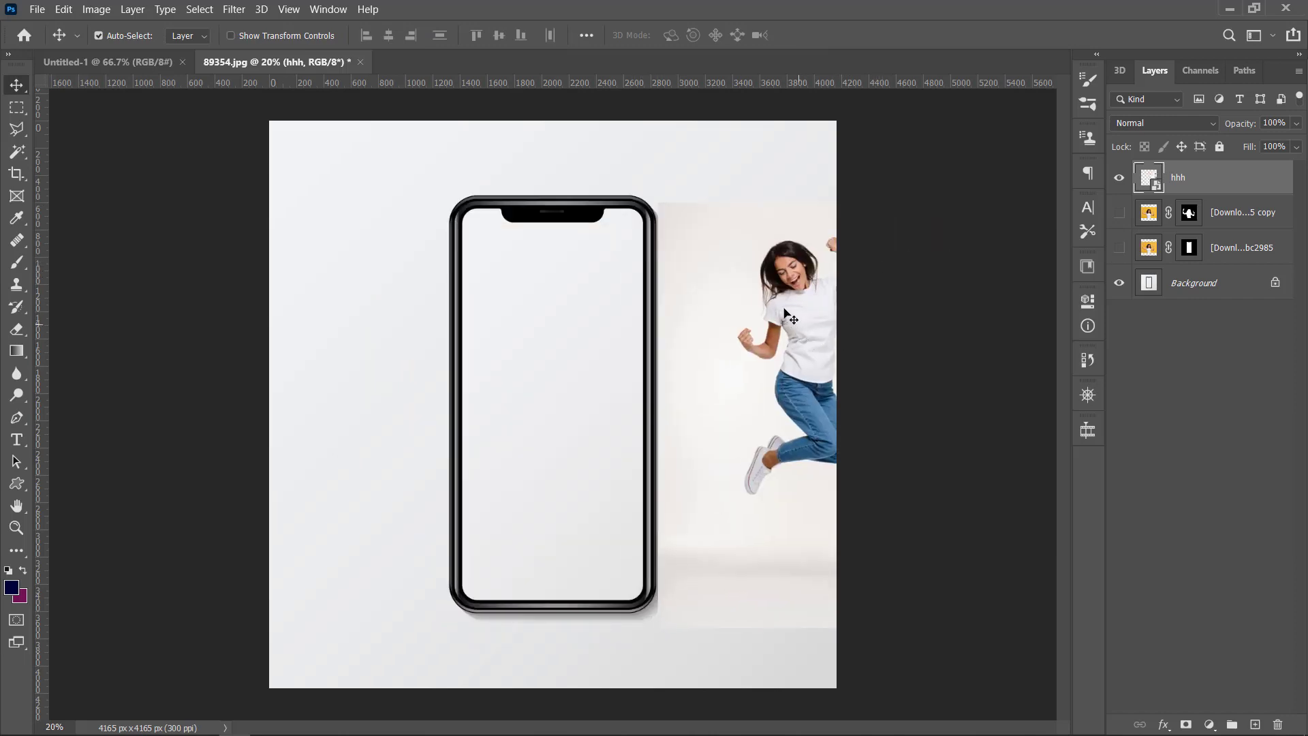
pyautogui.moveTo(784, 275); pyautogui.dragTo(557, 302)
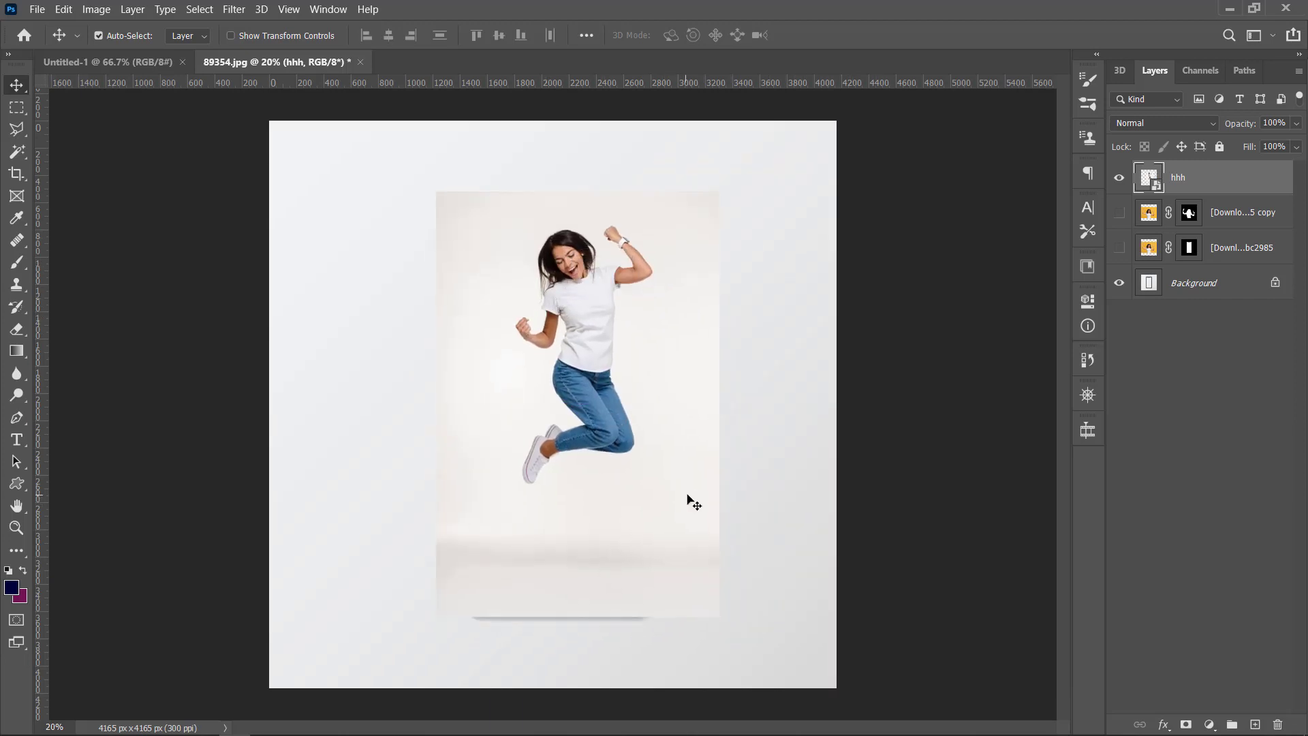
# Scale the jumping woman's photo to 109.64% and move it right and down so the phone's left edge is exposed
pyautogui.press('ctrl')
pyautogui.hotkey('ctrl', 't')
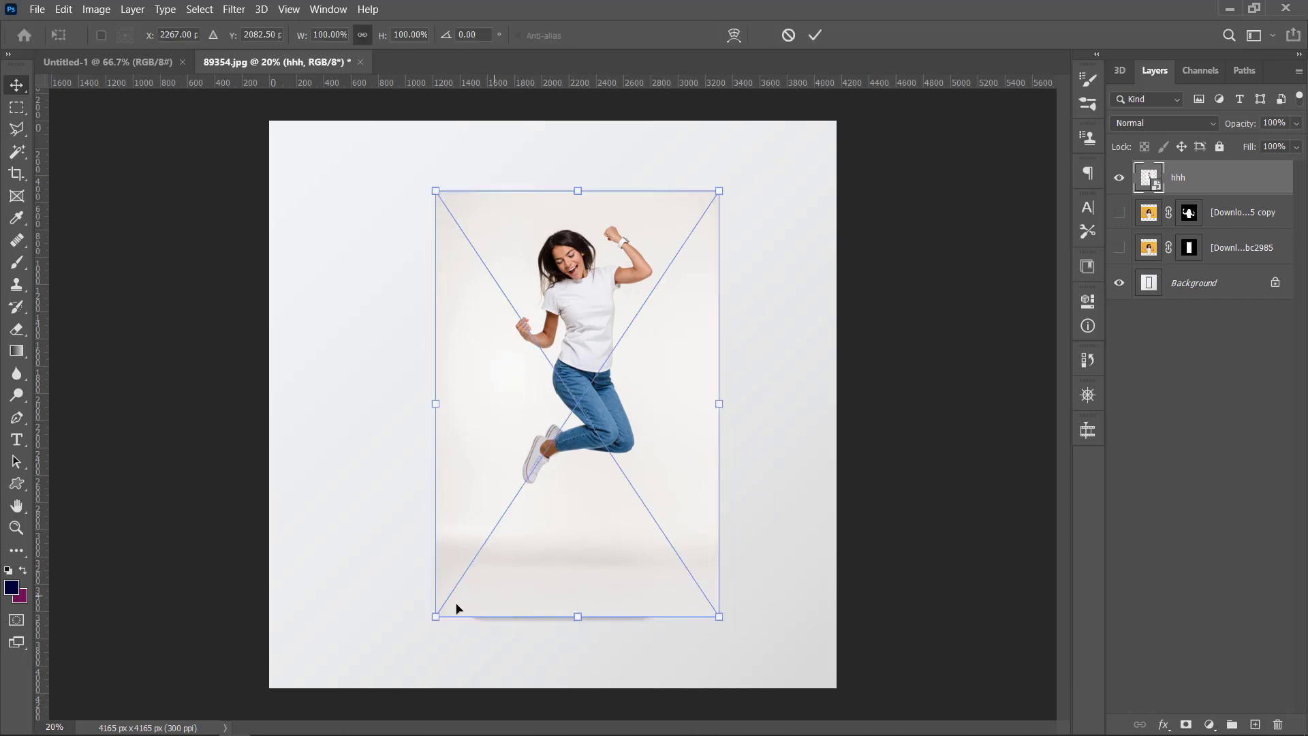
pyautogui.moveTo(434, 616); pyautogui.dragTo(409, 657)
pyautogui.moveTo(580, 427); pyautogui.dragTo(646, 437)
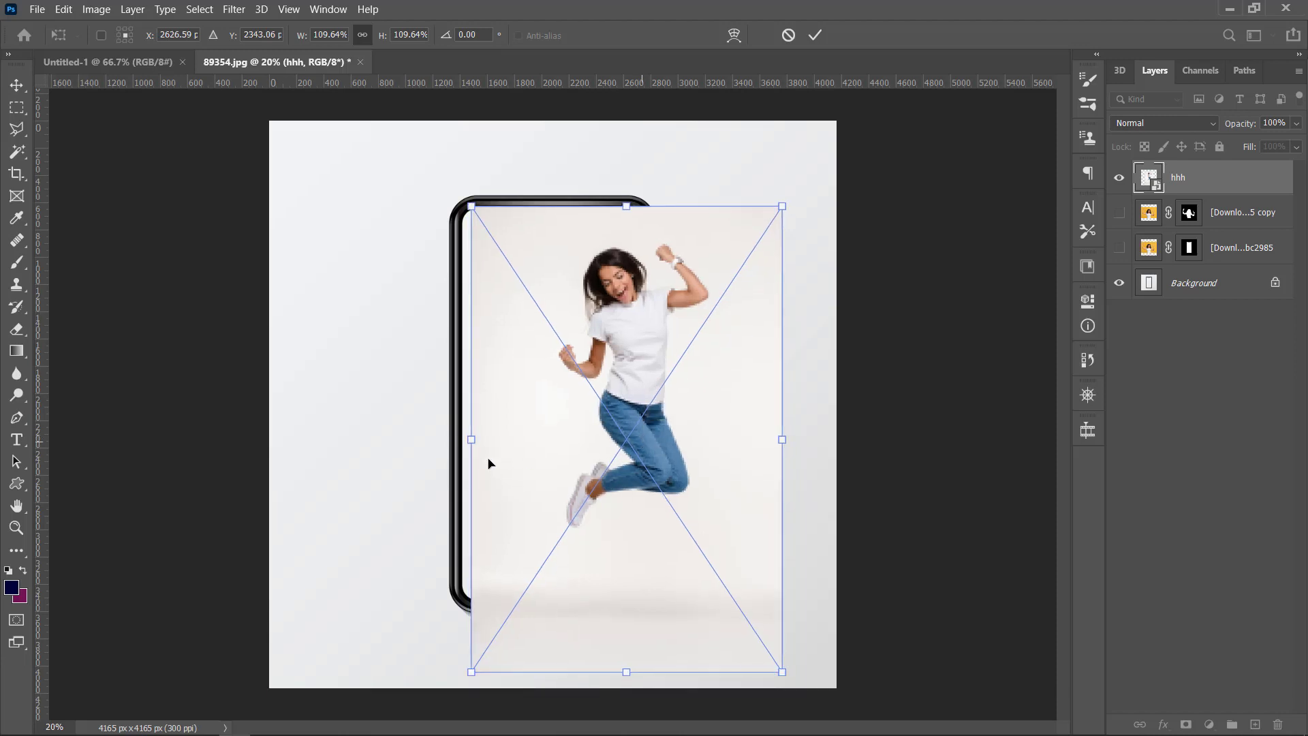
pyautogui.click(815, 36)
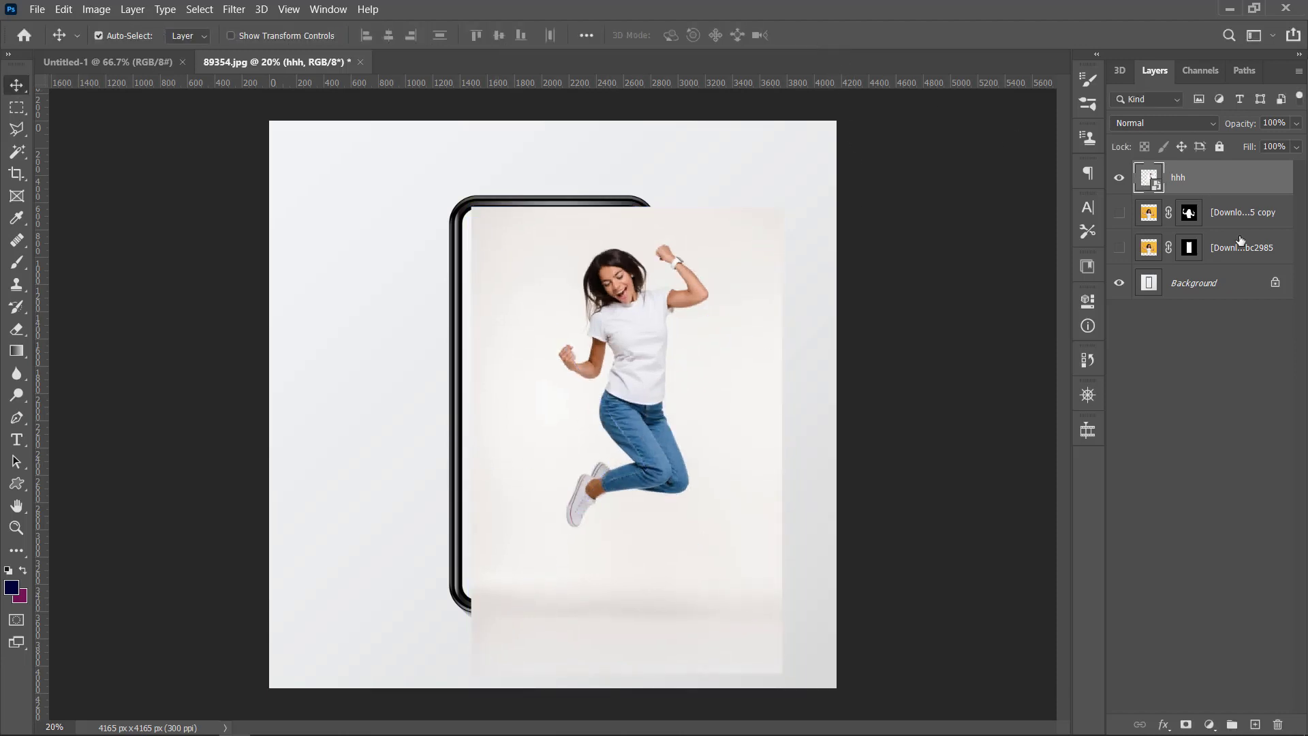
# Rasterize the jumping woman's hhh layer and convert it back to a Smart Object
pyautogui.rightClick(1237, 176)
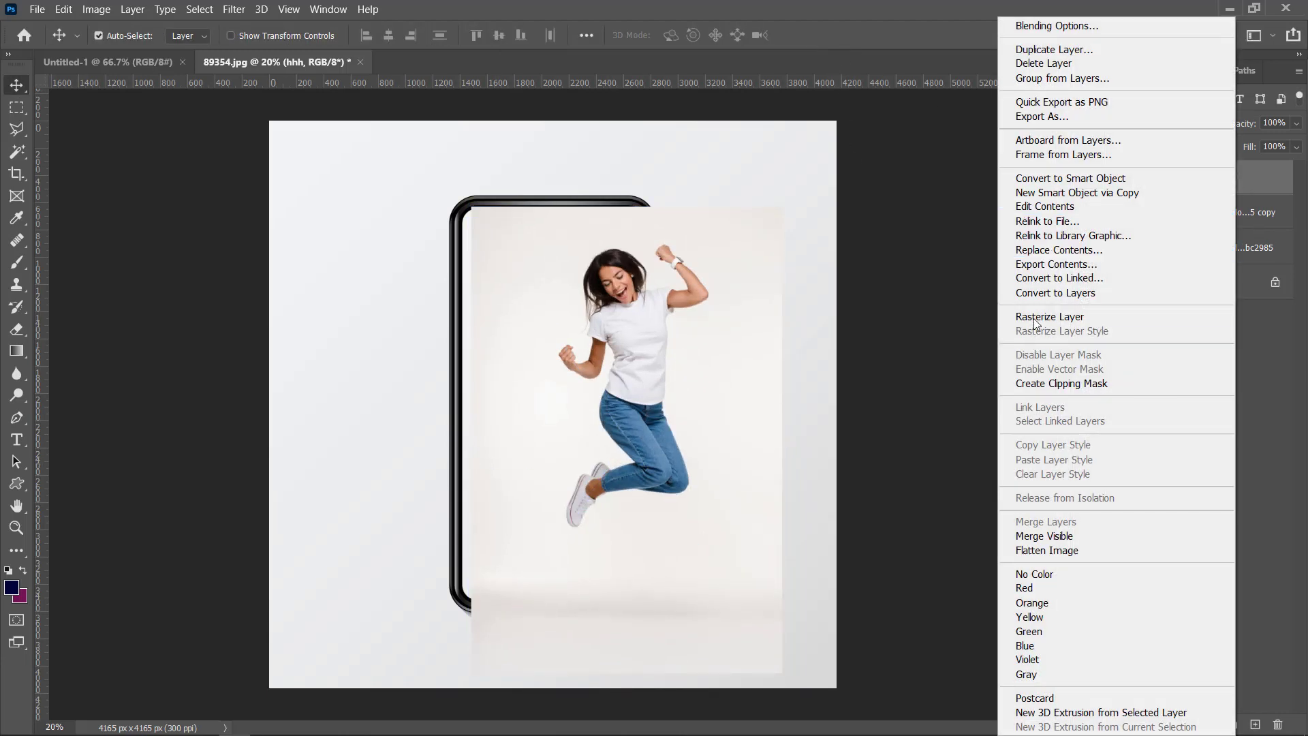
pyautogui.click(1037, 316)
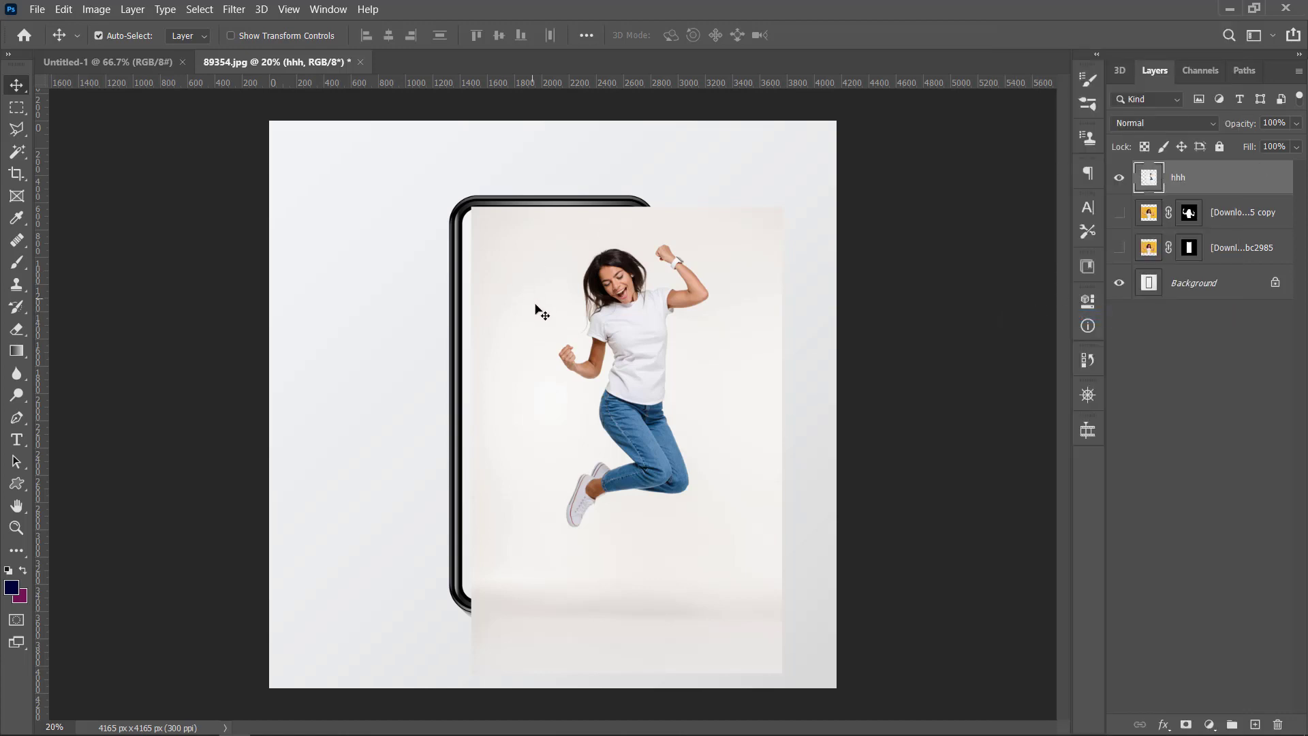
pyautogui.rightClick(1182, 176)
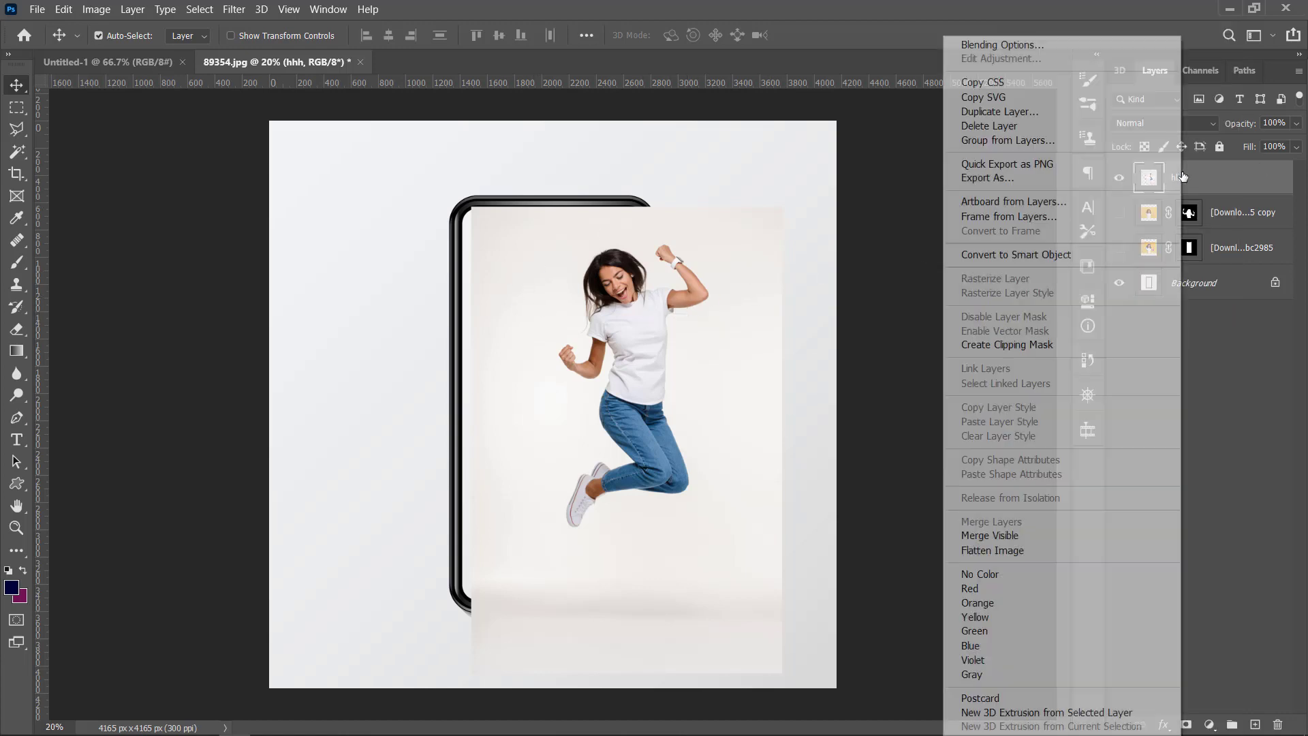
pyautogui.click(1030, 256)
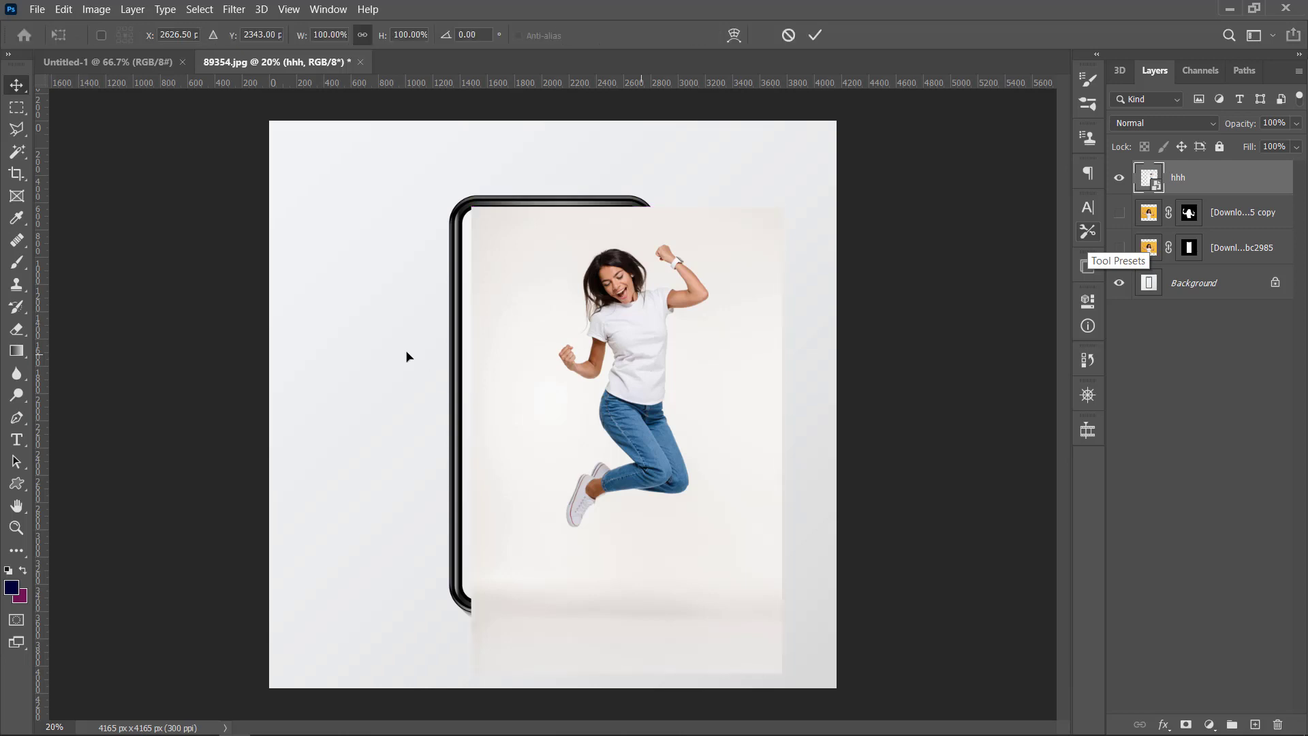
# Stretch the jumping woman's photo to 122.54% width and 106.57% height, extending it past the phone's left edge, rightward and below the canvas
pyautogui.hotkey('ctrl', 't')
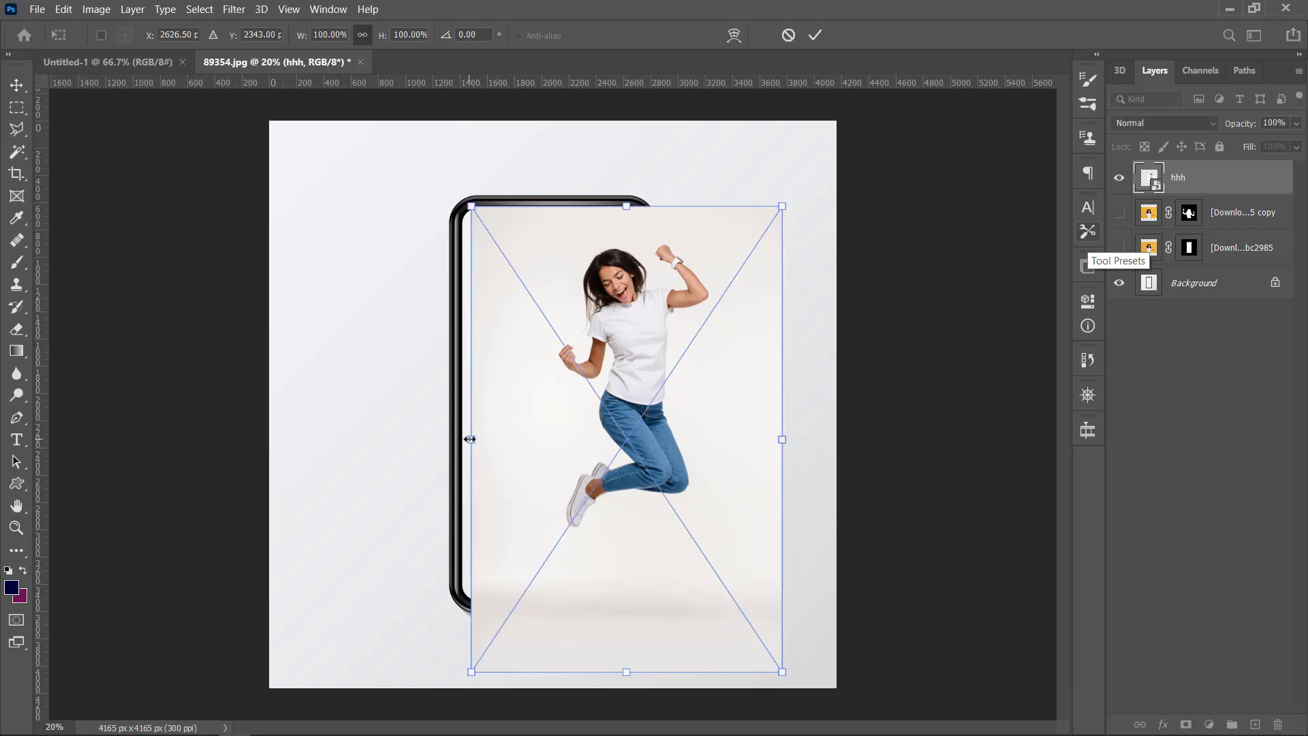
pyautogui.moveTo(470, 439); pyautogui.dragTo(436, 441)
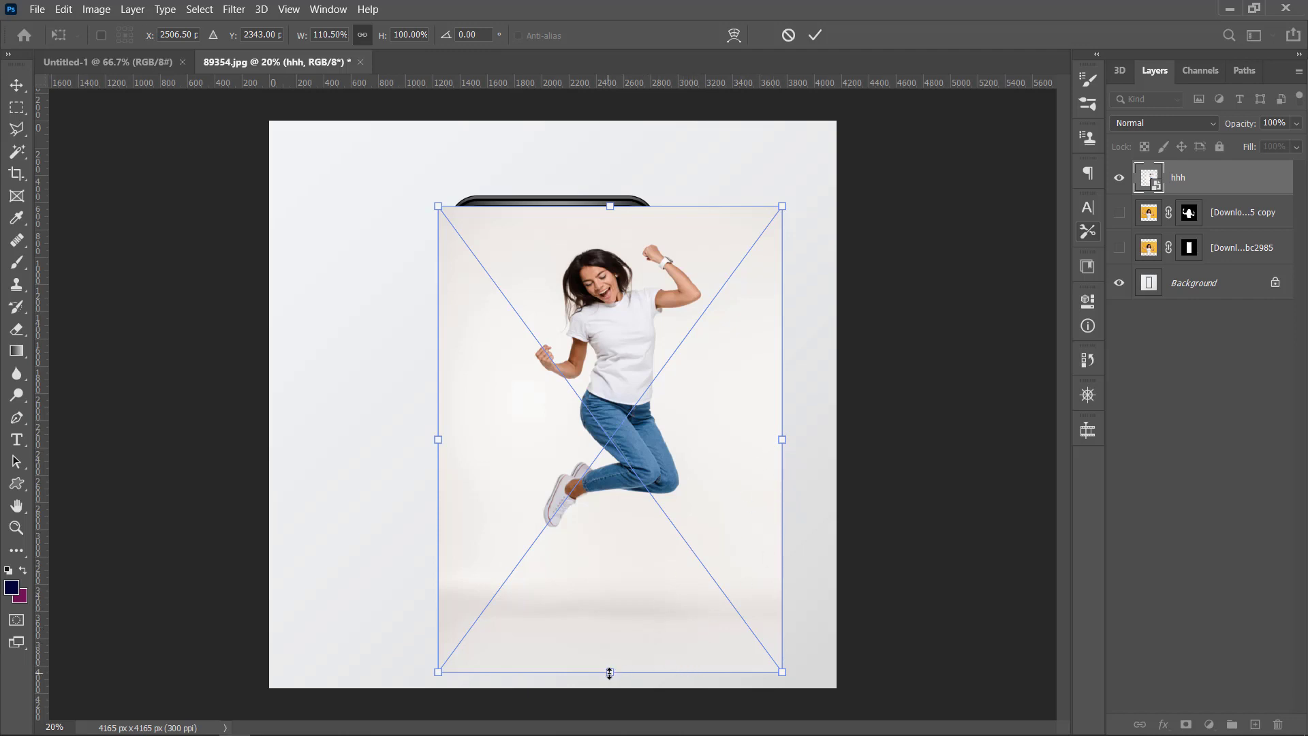
pyautogui.moveTo(611, 672); pyautogui.dragTo(616, 703)
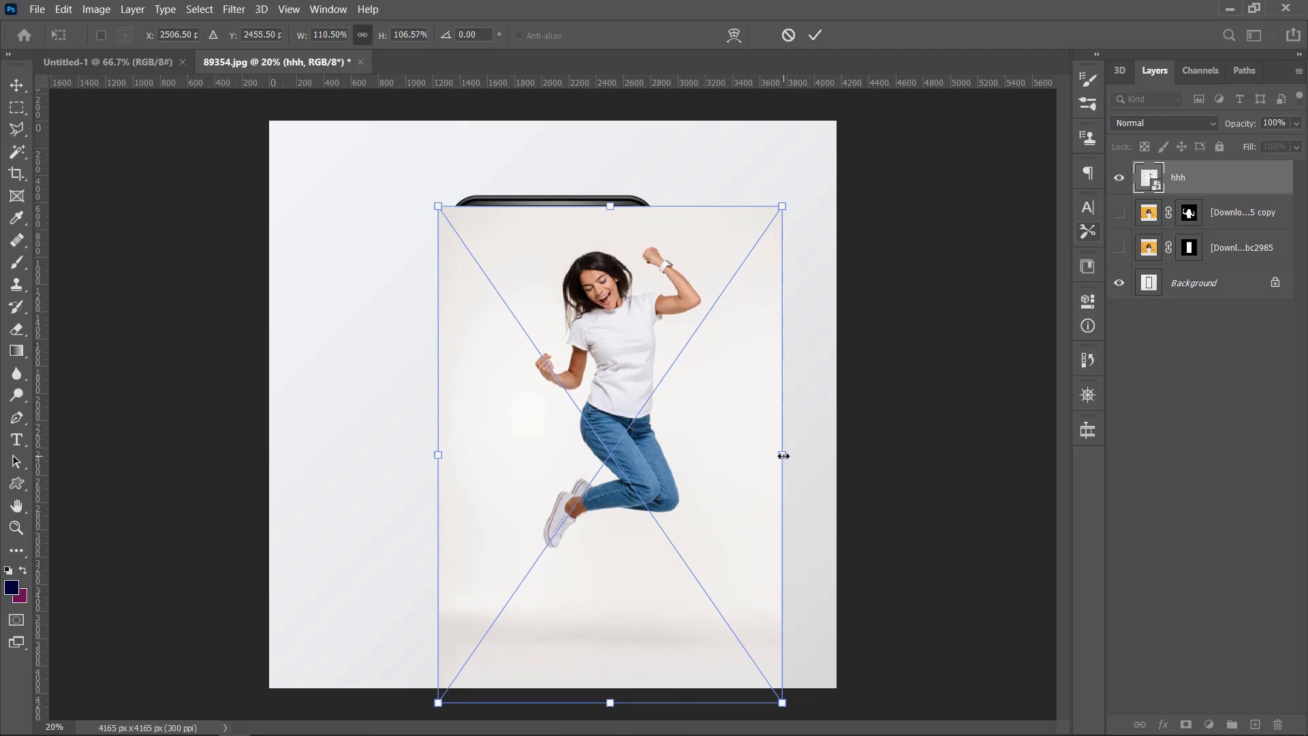
pyautogui.moveTo(784, 455); pyautogui.dragTo(821, 460)
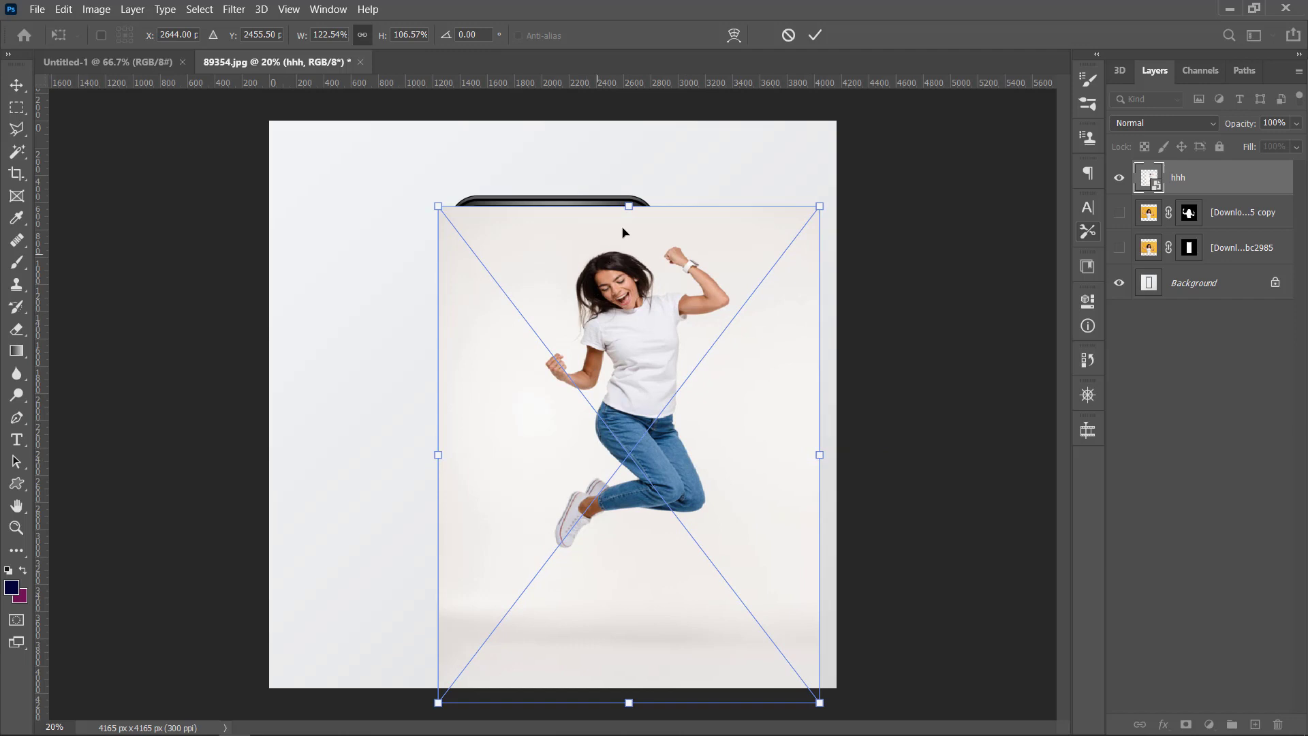
pyautogui.click(818, 35)
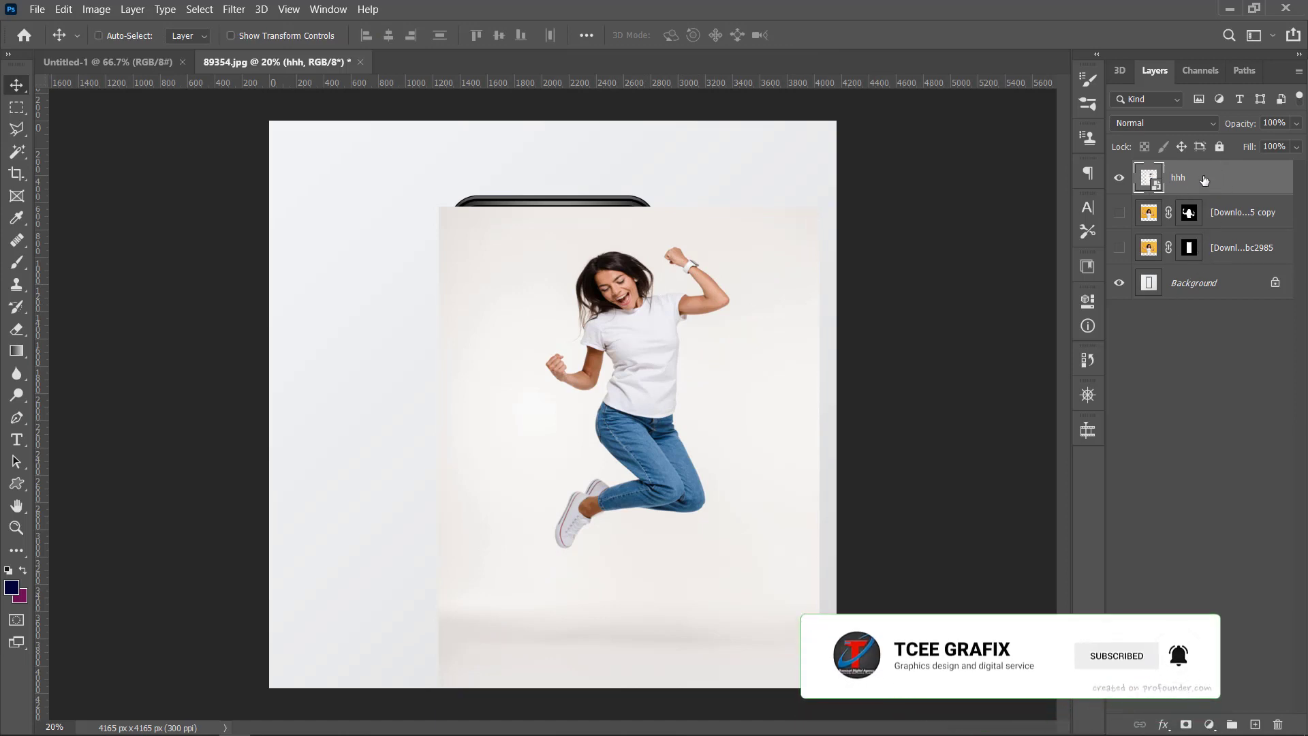
# Duplicate the hhh photo layer and hide both the original and the copy to expose the phone
pyautogui.hotkey('ctrl', 'j')
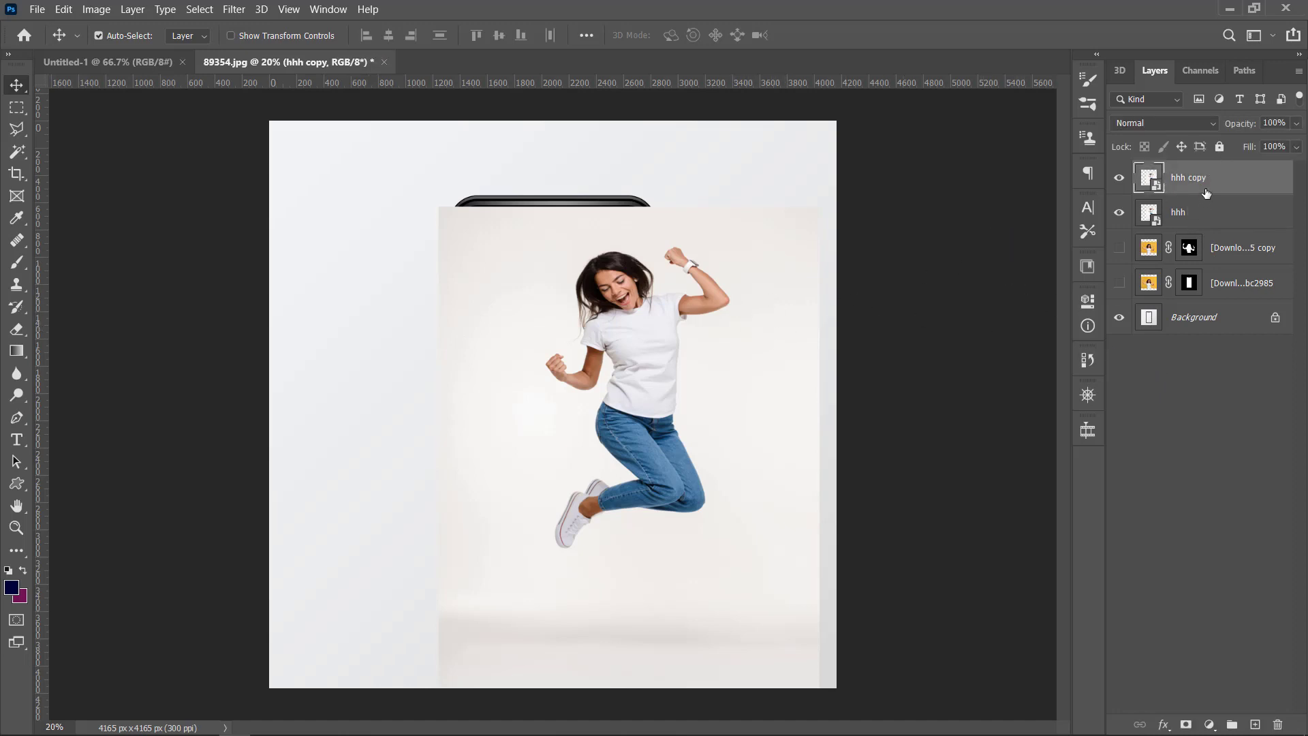
pyautogui.click(1188, 215)
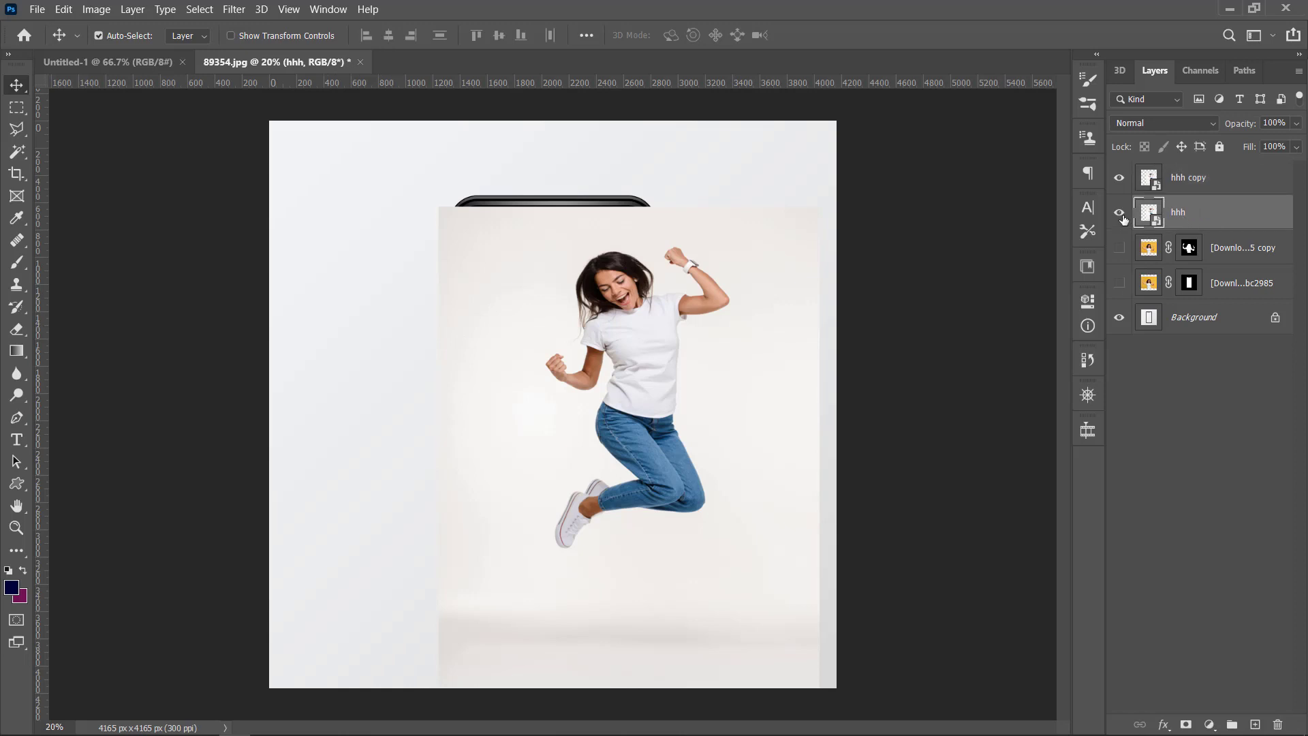
pyautogui.click(1121, 179)
pyautogui.click(1119, 213)
# Select the blank phone screen on the Background layer with the Magic Wand and mask the original hhh layer to it
pyautogui.click(1187, 319)
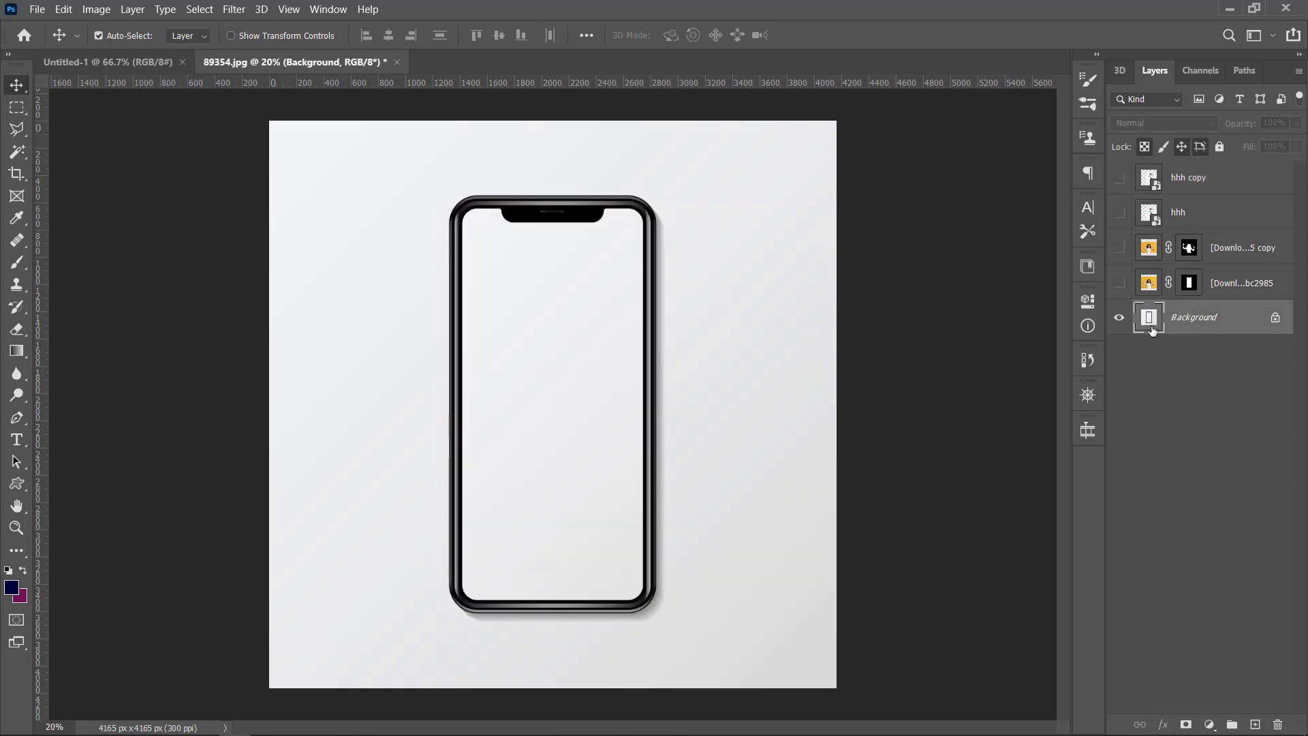
pyautogui.click(16, 152)
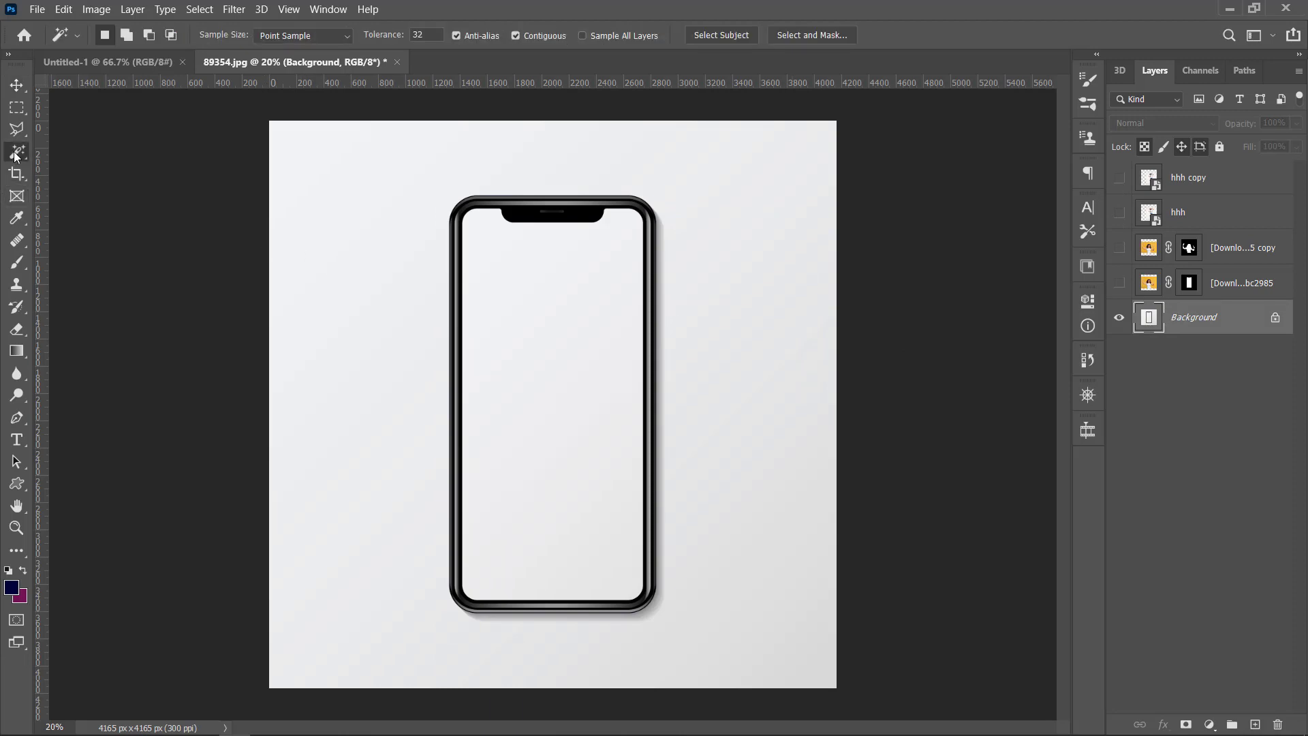
pyautogui.click(533, 338)
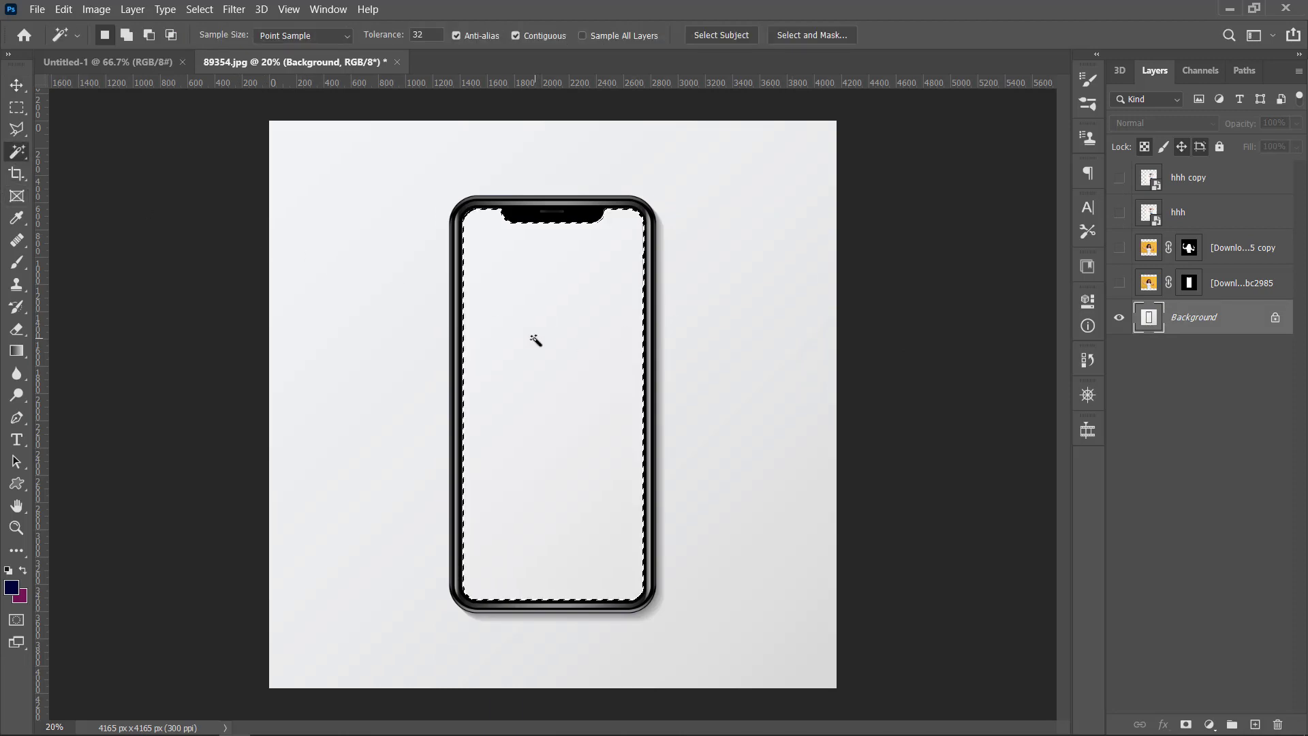
pyautogui.click(16, 85)
pyautogui.click(1119, 214)
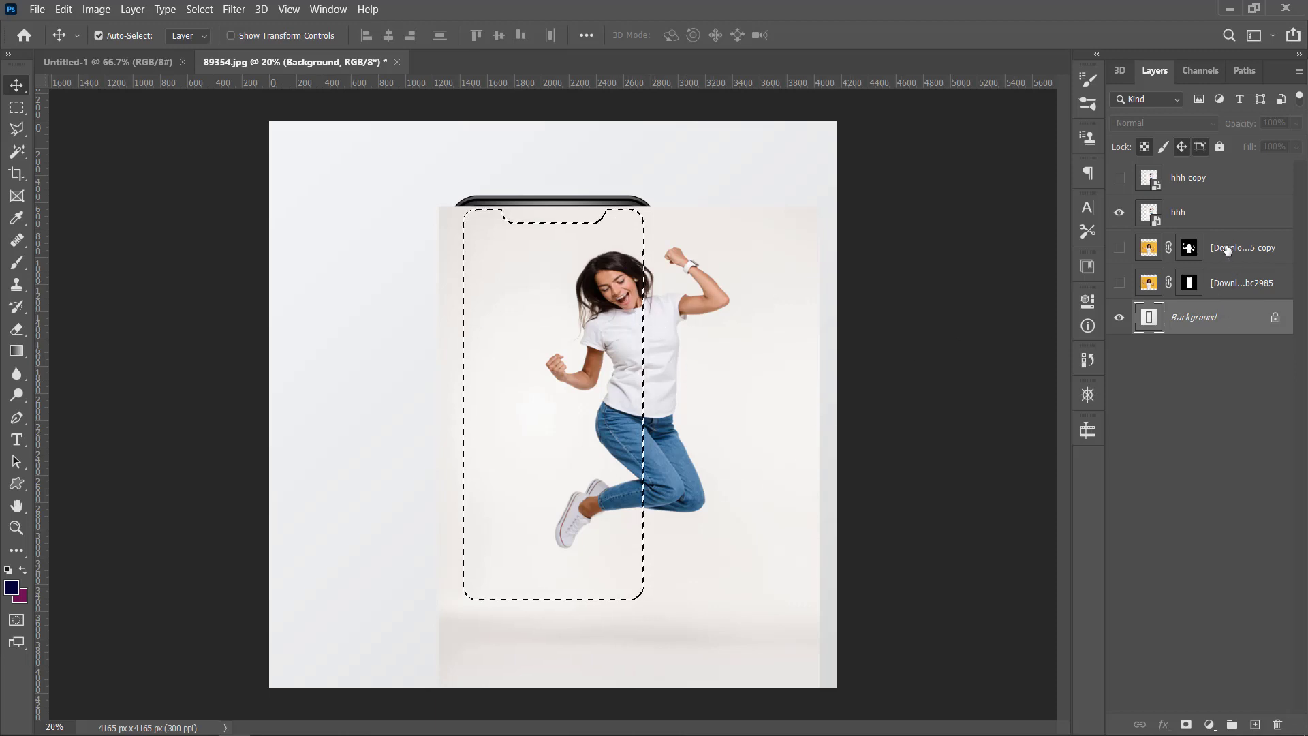
pyautogui.click(1208, 212)
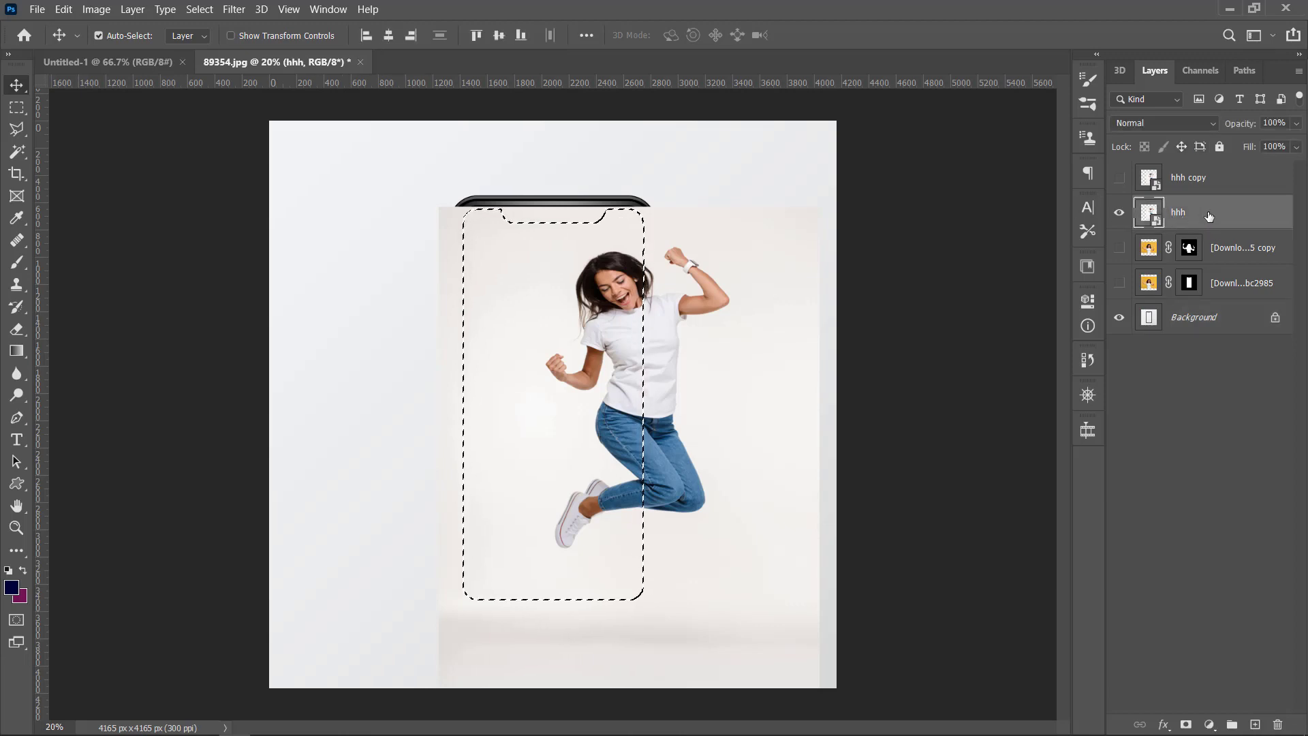
pyautogui.click(1186, 725)
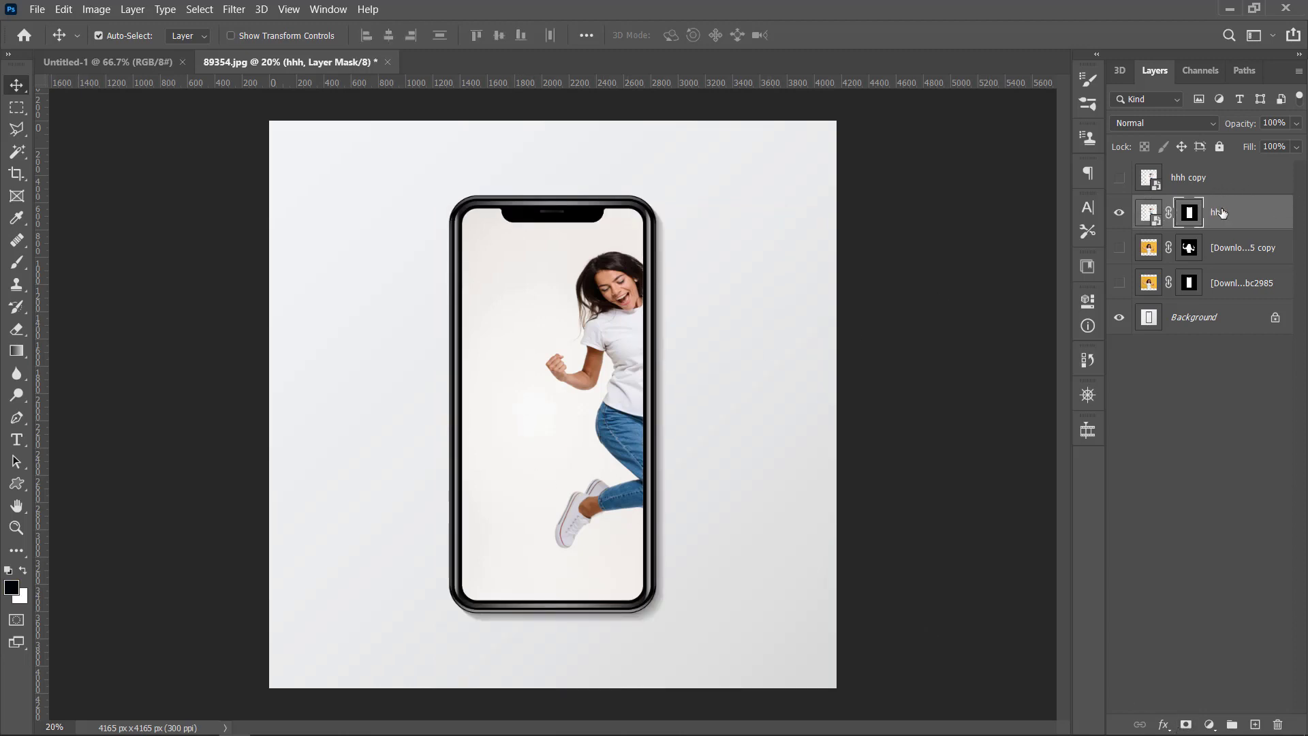
# Show the hhh copy layer and mask it to the jumping woman using Select Subject
pyautogui.click(1200, 179)
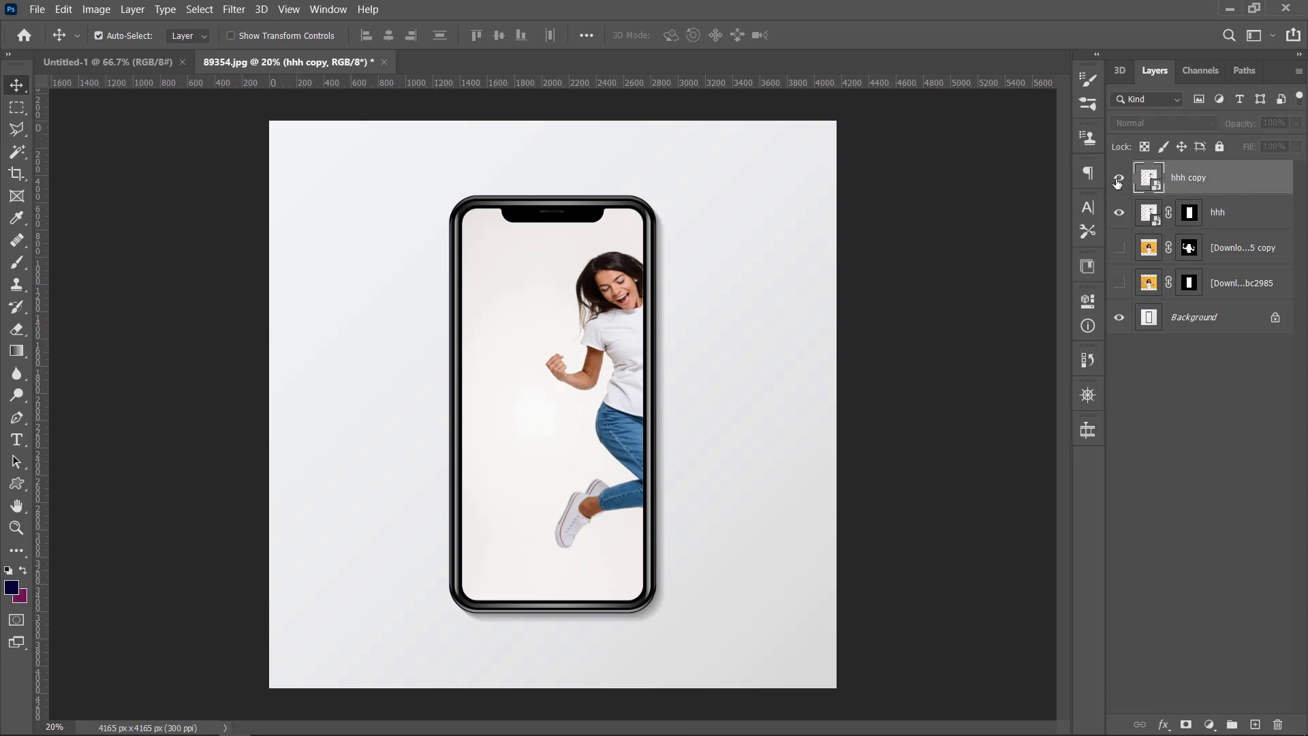
pyautogui.click(1119, 178)
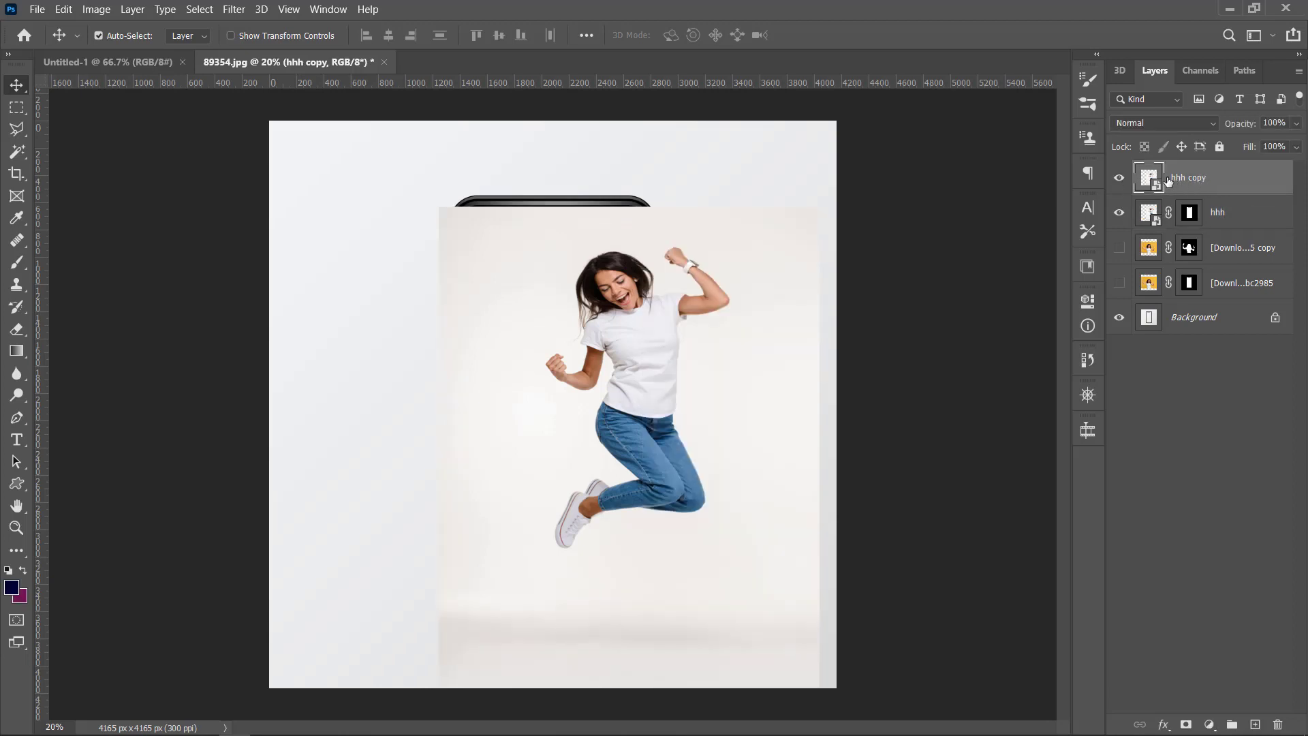
pyautogui.click(201, 10)
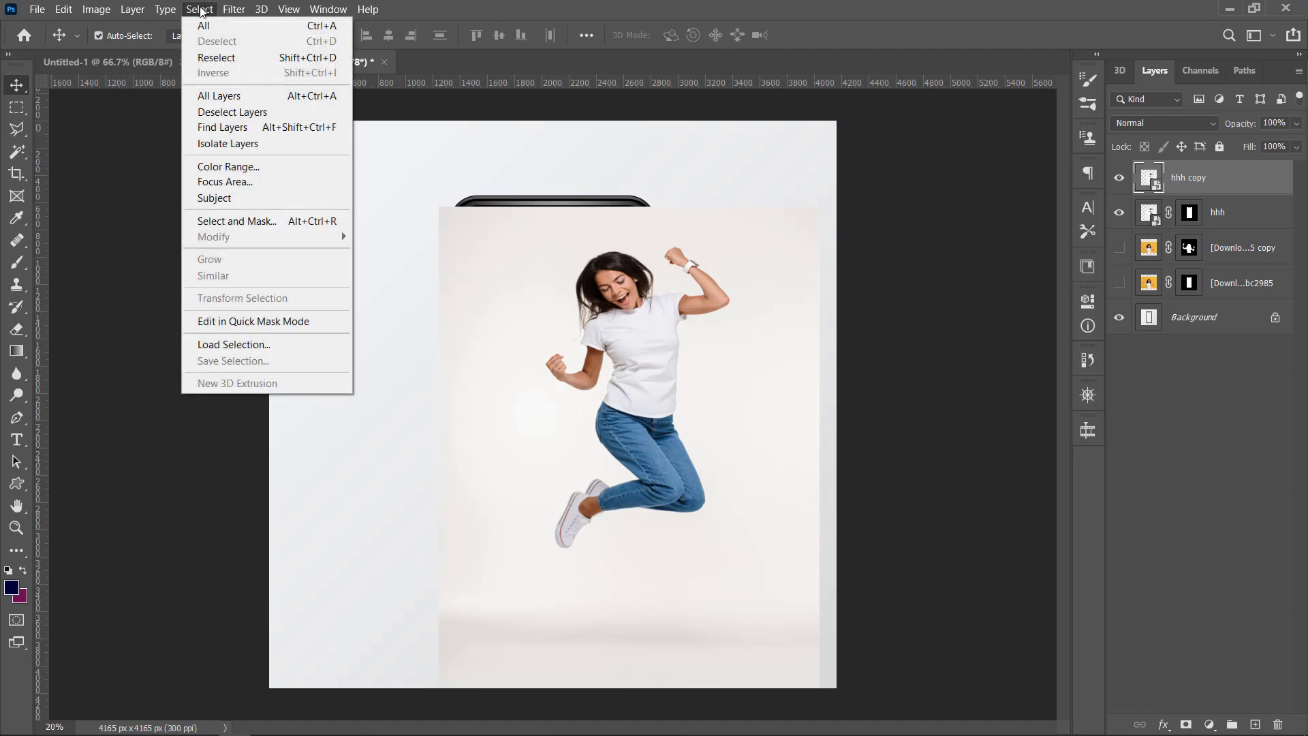
pyautogui.click(261, 198)
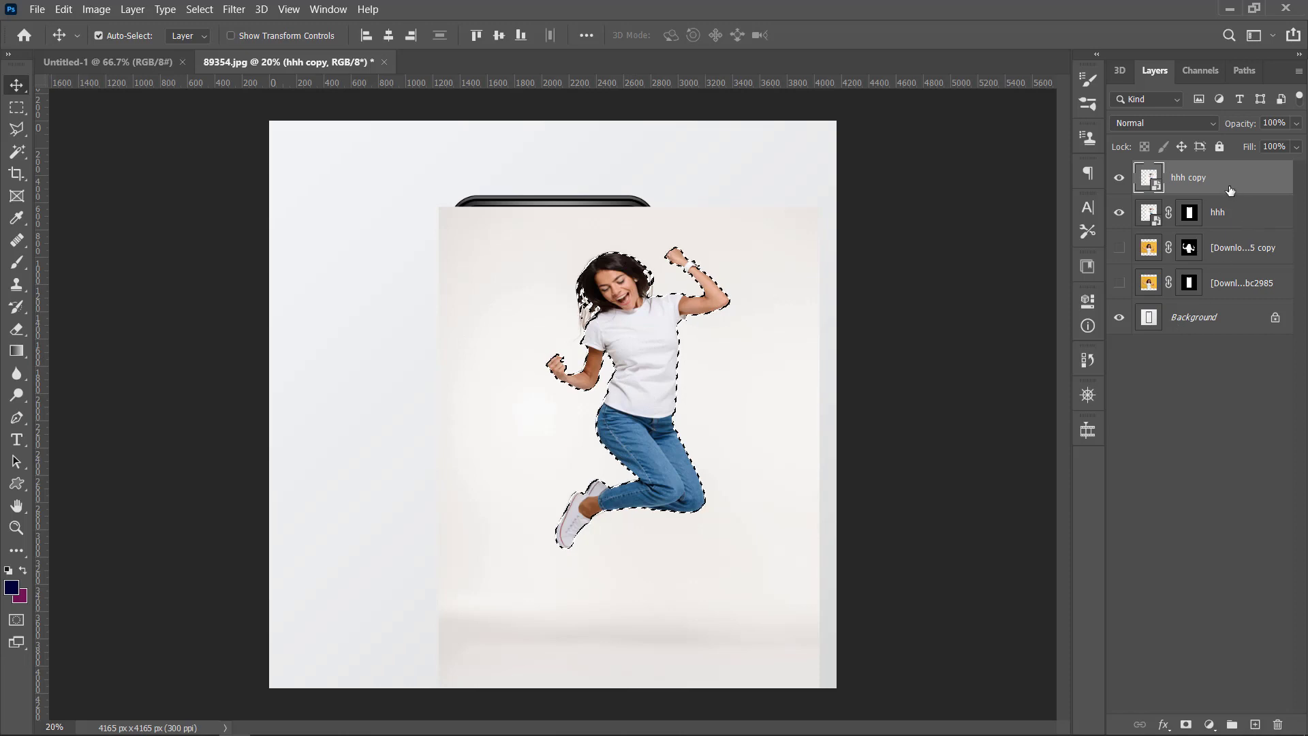
pyautogui.click(1186, 725)
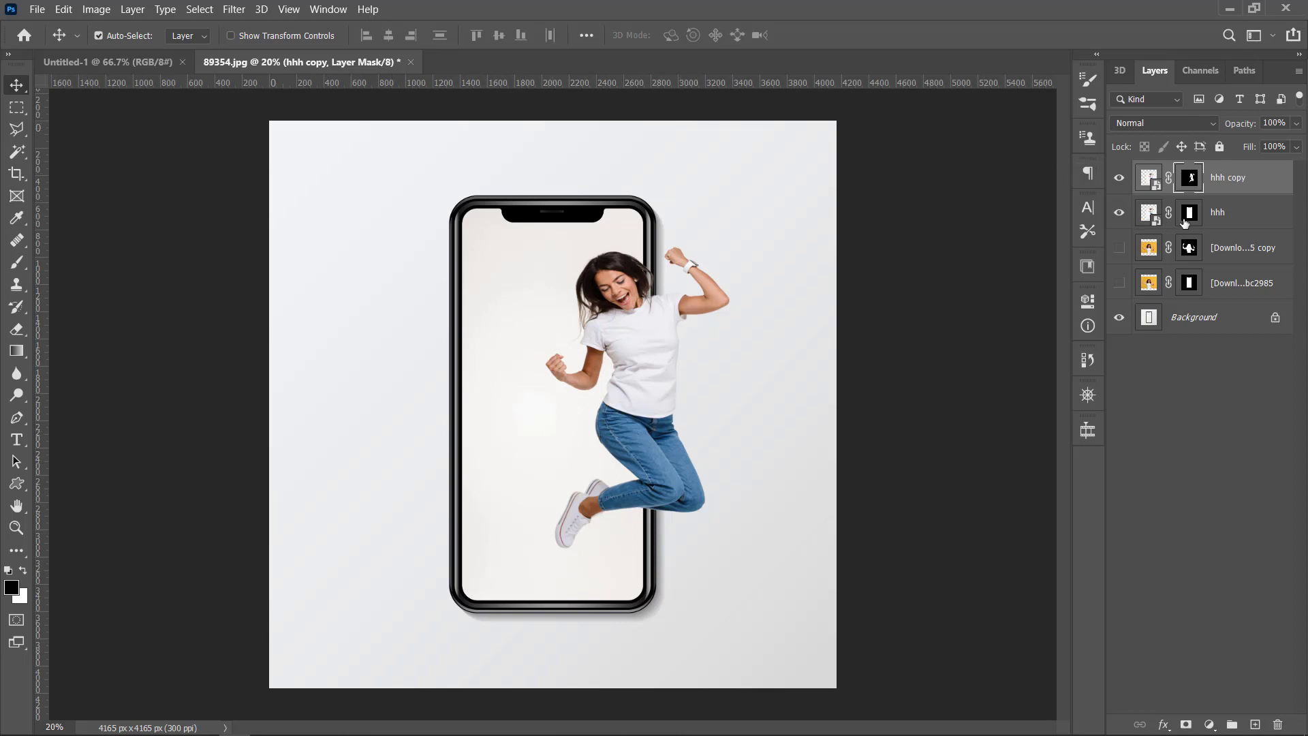
# Link the hhh and hhh copy layers together and unlink the screen mask from the hhh layer's photo
pyautogui.keyDown('ctrl'); pyautogui.click(1261, 218); pyautogui.keyUp('ctrl')
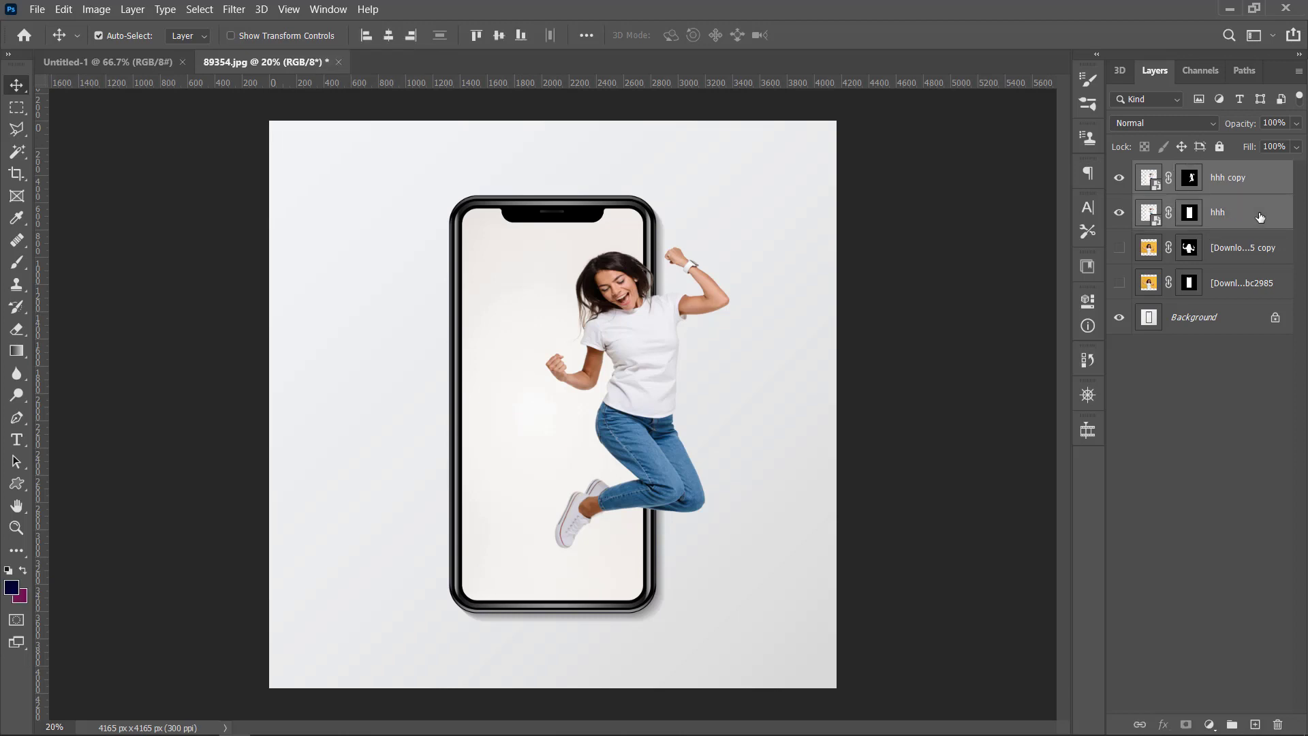
pyautogui.click(1140, 725)
pyautogui.click(1013, 207)
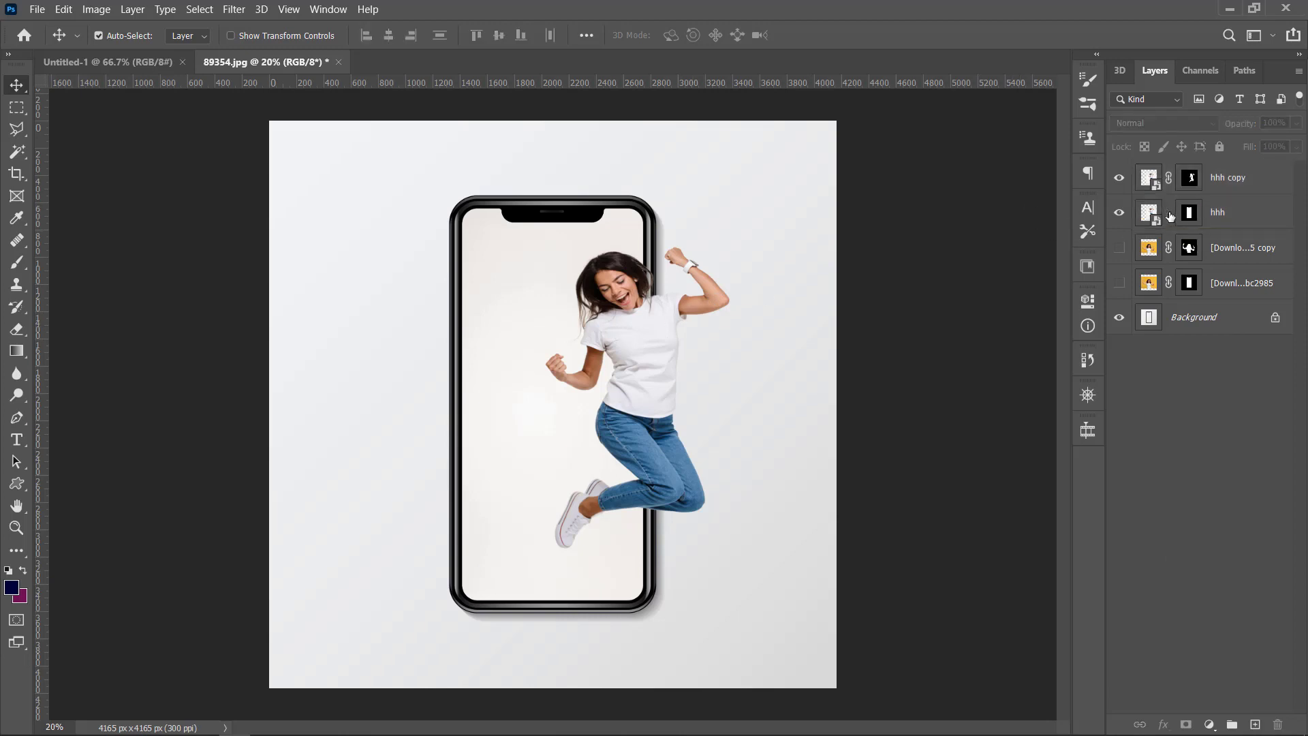
# Move the linked photo layers so the woman sits mostly inside the phone, with her raised arm and knees crossing its right edge
pyautogui.click(1254, 175)
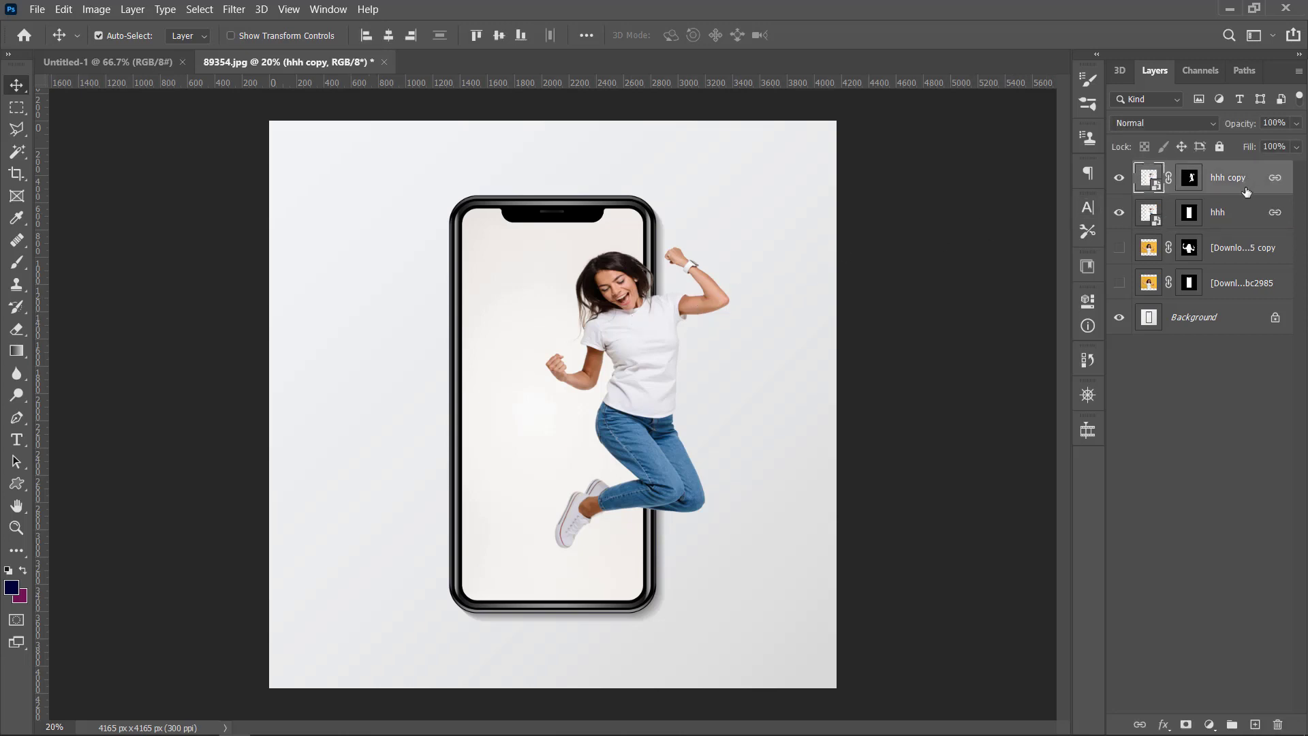
pyautogui.moveTo(663, 341); pyautogui.dragTo(495, 232)
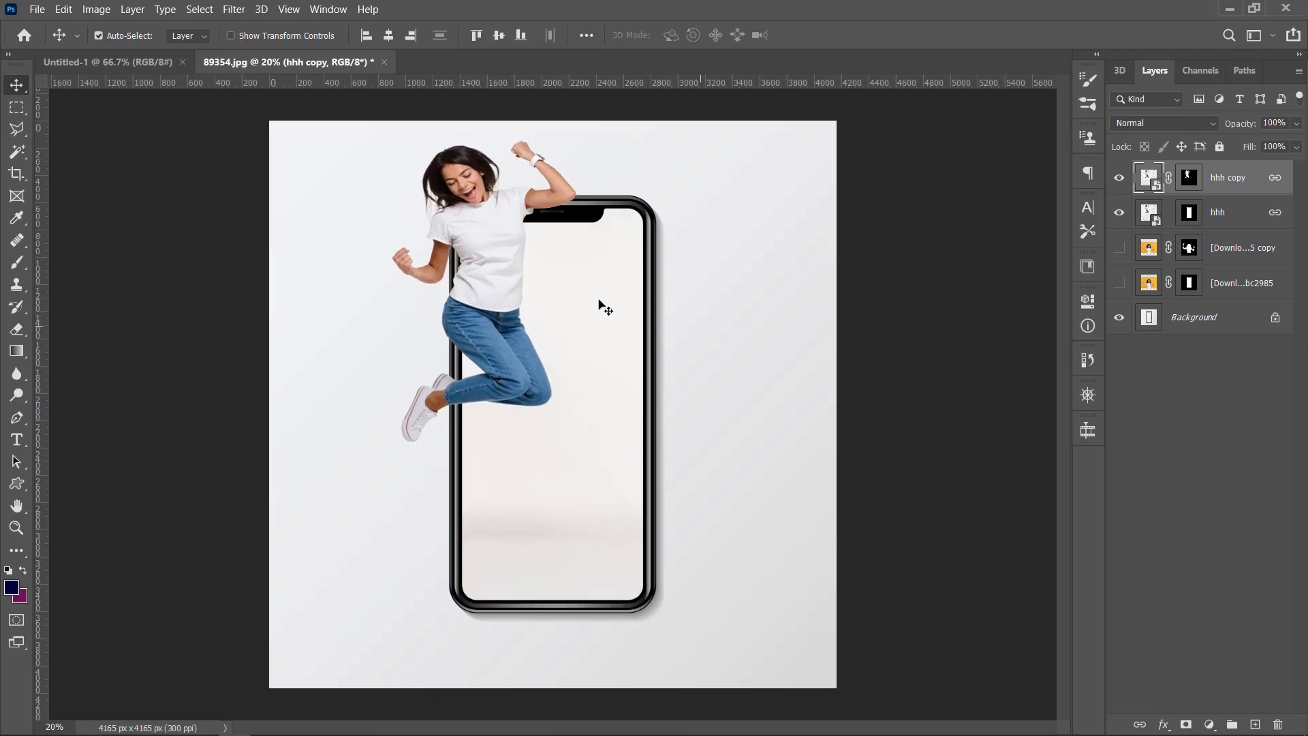
pyautogui.moveTo(513, 300); pyautogui.dragTo(601, 368)
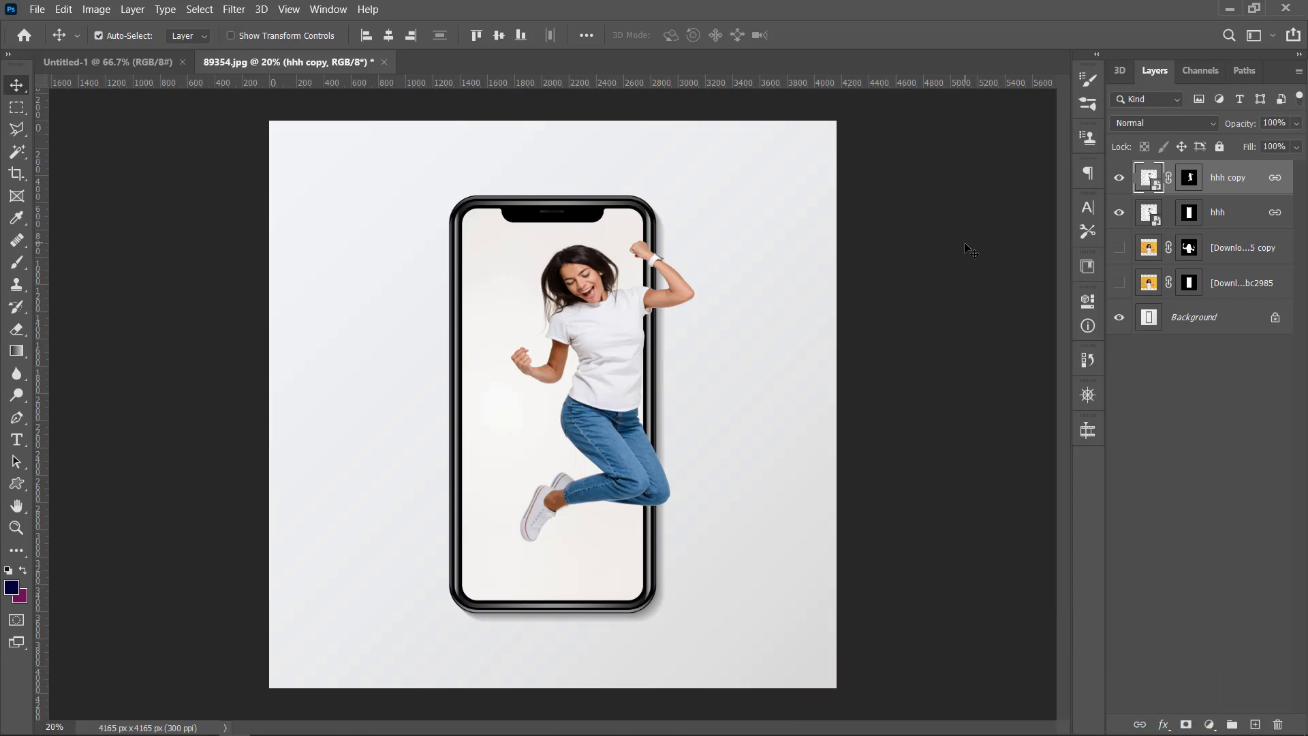
pyautogui.moveTo(445, 728)
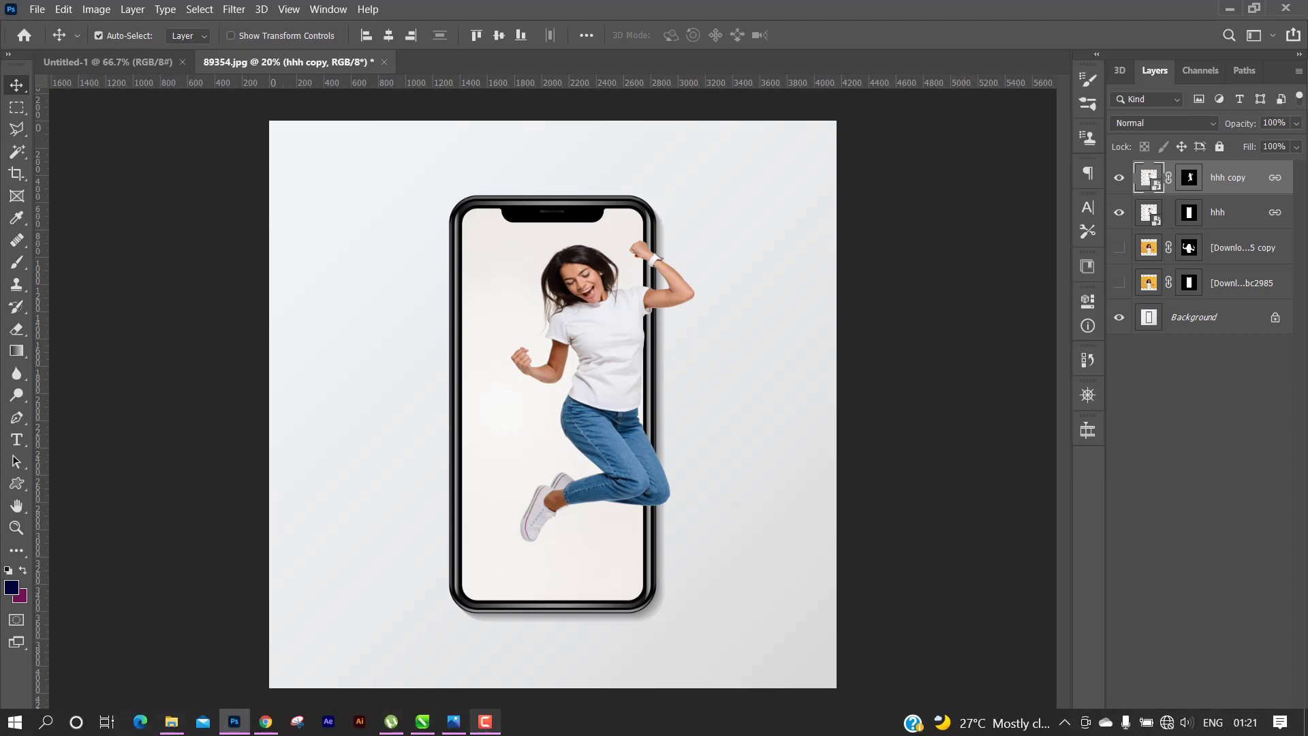
pyautogui.click(491, 731)
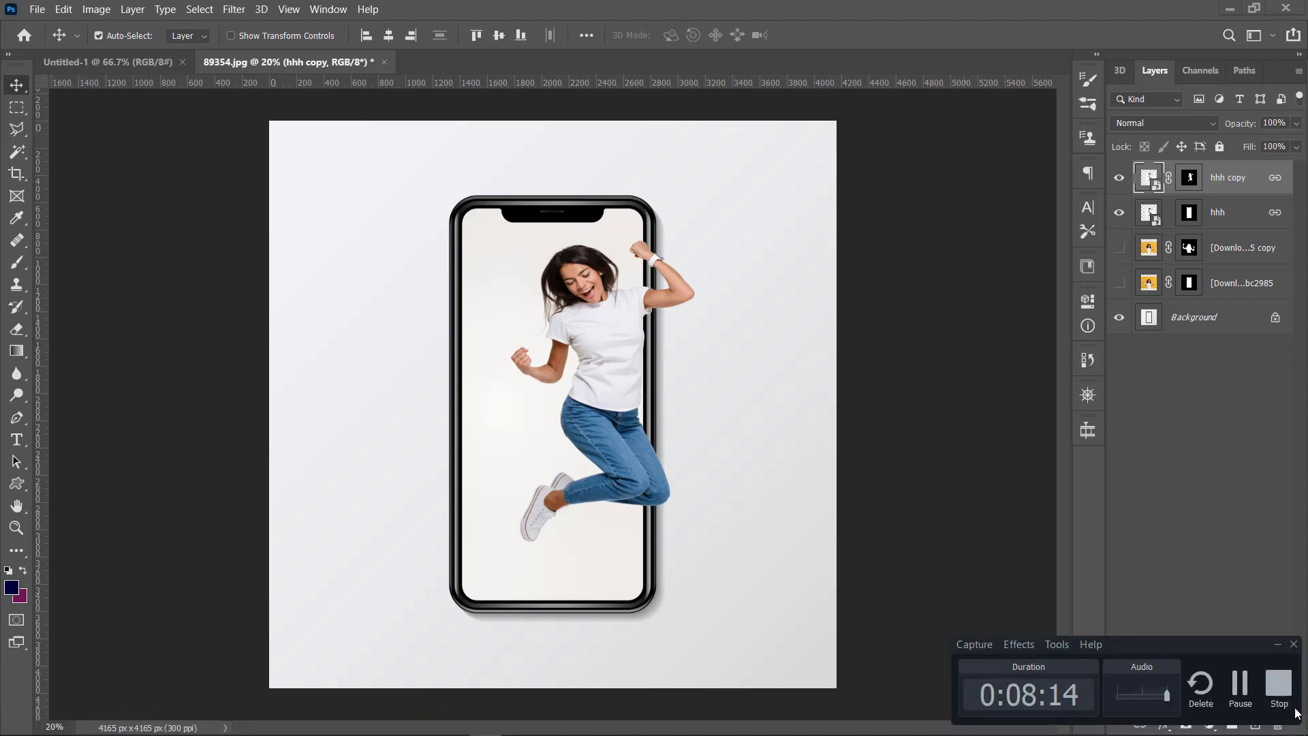